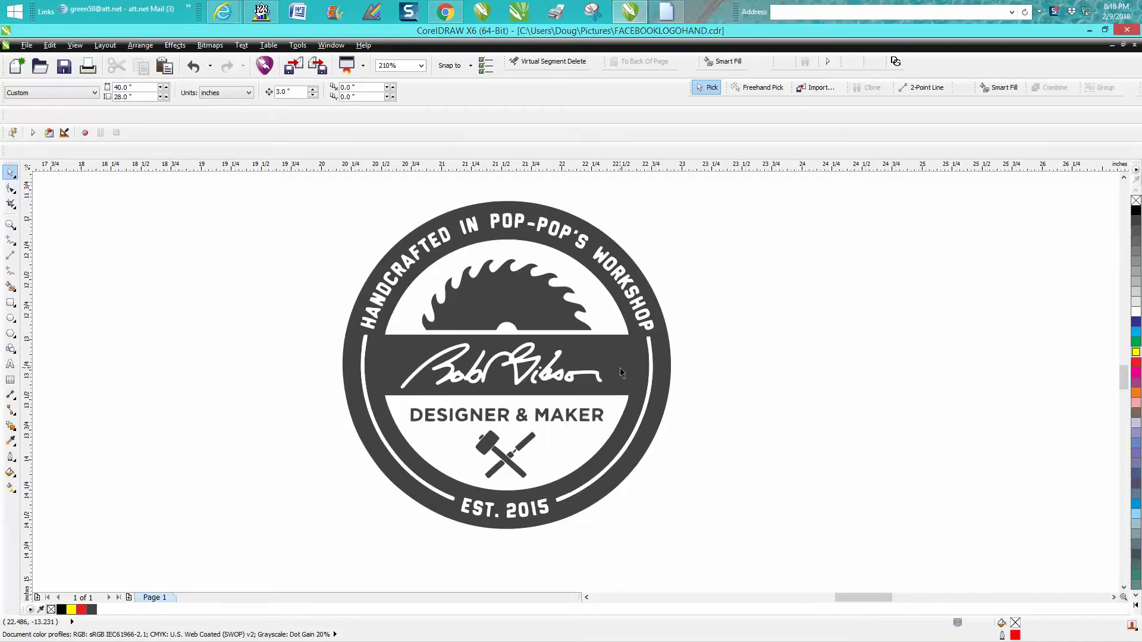
Step: Move the ring, saw blade, signature pieces and hammer icon 3 inches right into the ring
click(621, 371)
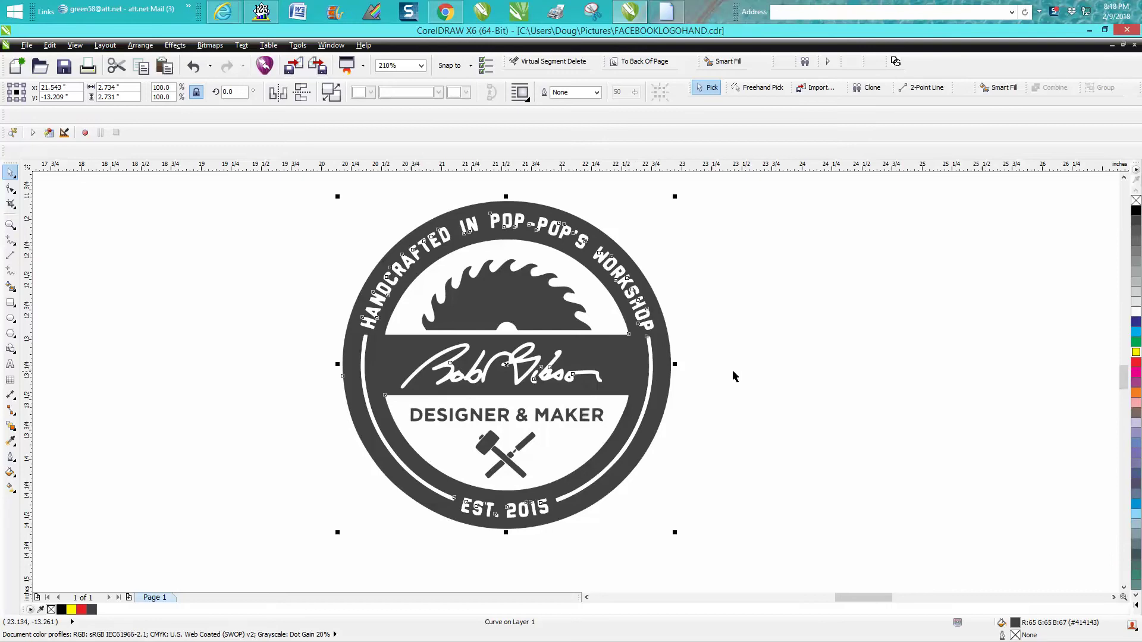
key(Right)
click(594, 324)
key(Right)
mouse_move(432, 351)
mouse_down()
mouse_move(457, 381)
mouse_move(606, 406)
mouse_up()
key(Right)
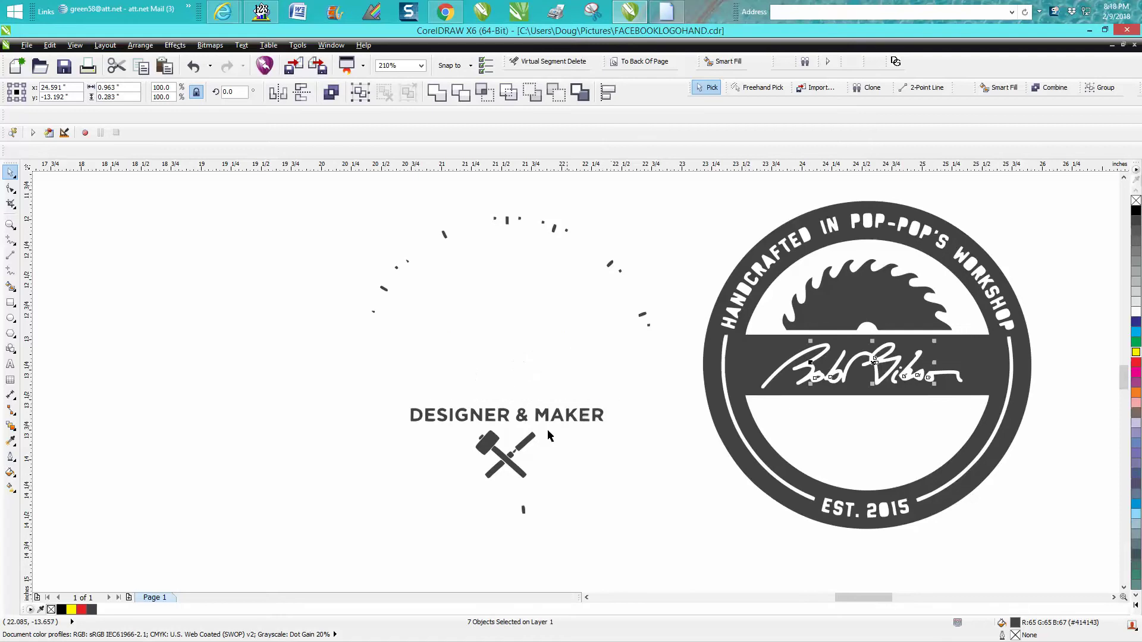
drag(460, 426, 583, 482)
key(Right)
Step: Fill the whole assembled ring badge solid black
drag(684, 190, 1074, 546)
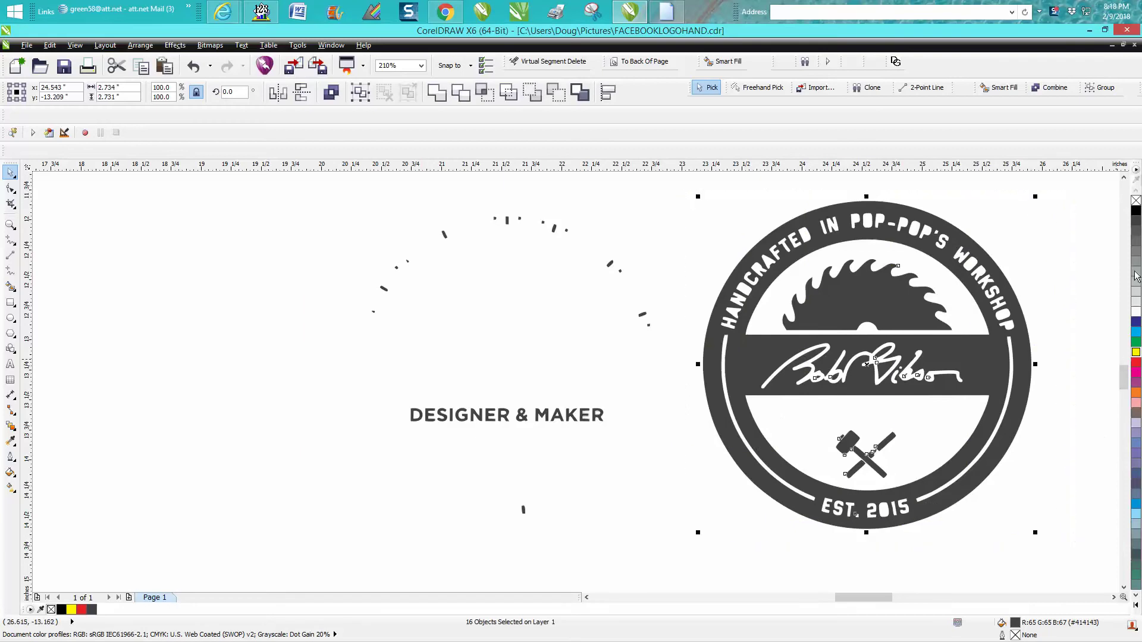
click(1137, 211)
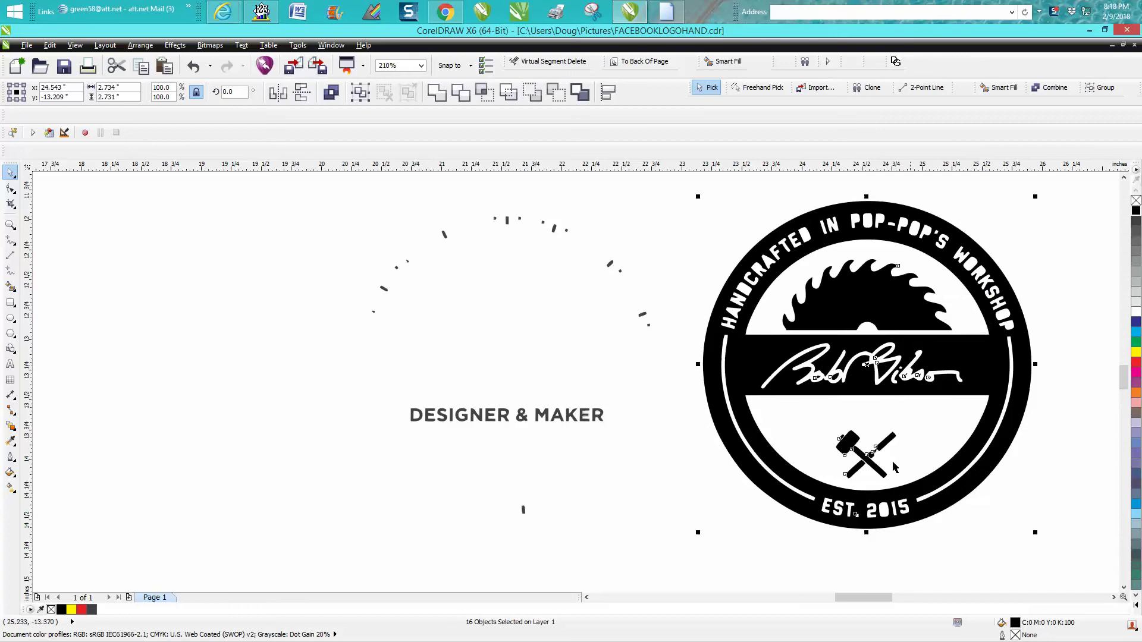
click(10, 225)
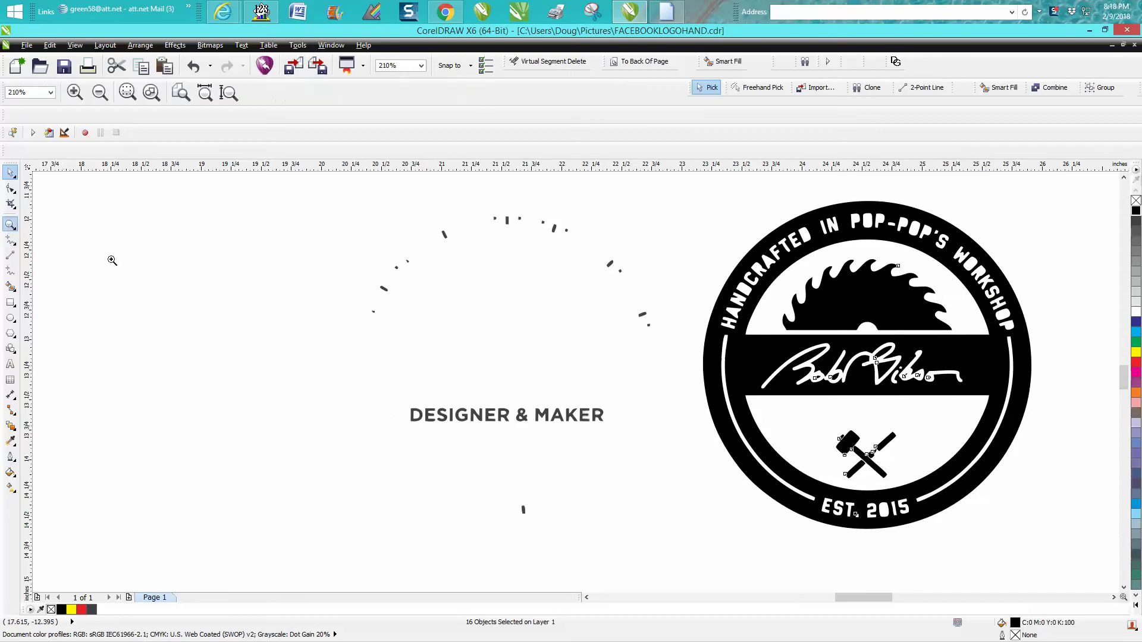
Step: Zoom in close on the grey DESIGNER & MAKER lettering
drag(404, 392, 490, 436)
right_click(486, 428)
right_click(378, 396)
right_click(378, 396)
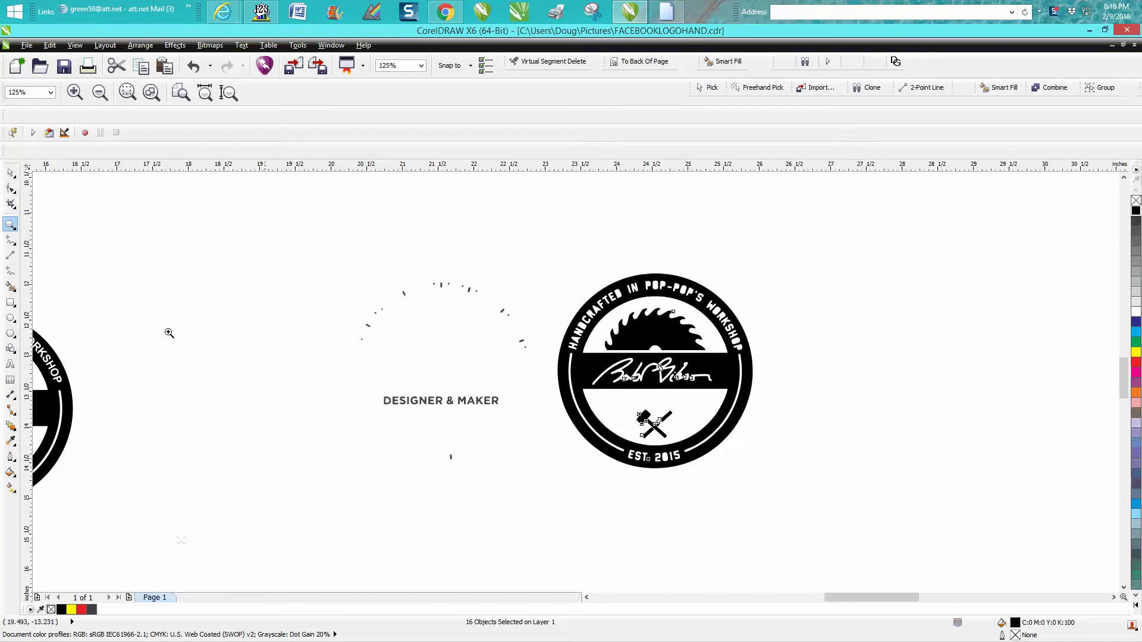
drag(357, 361, 566, 459)
click(11, 363)
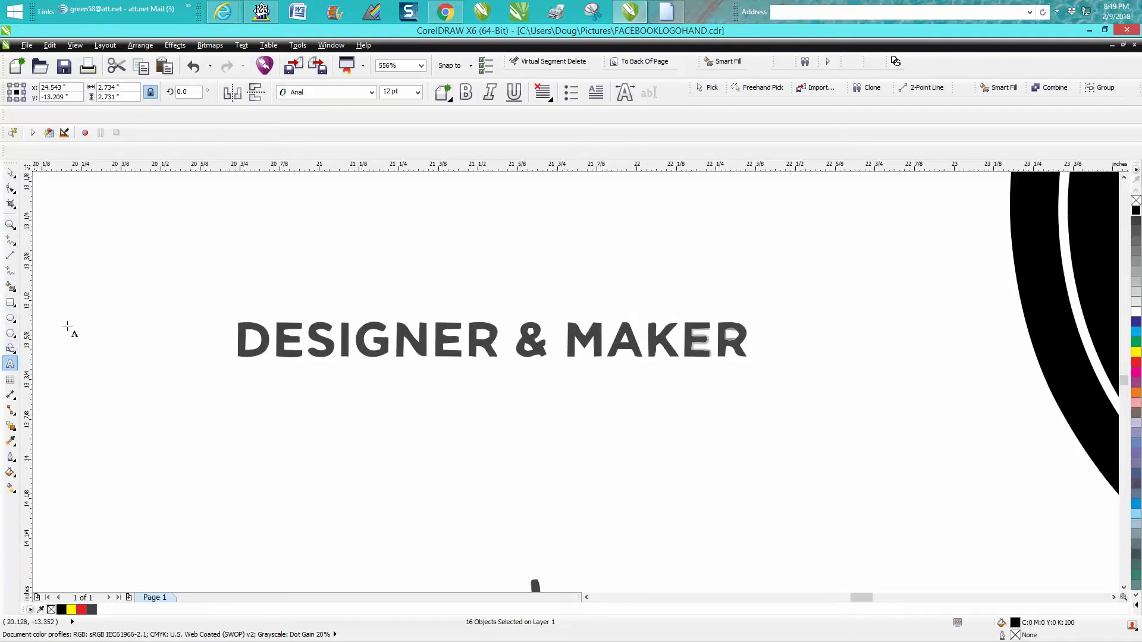
Step: Add a new 10.5 pt bold 'DESIGNER & MAKER' text line below the lettering
click(274, 404)
click(416, 93)
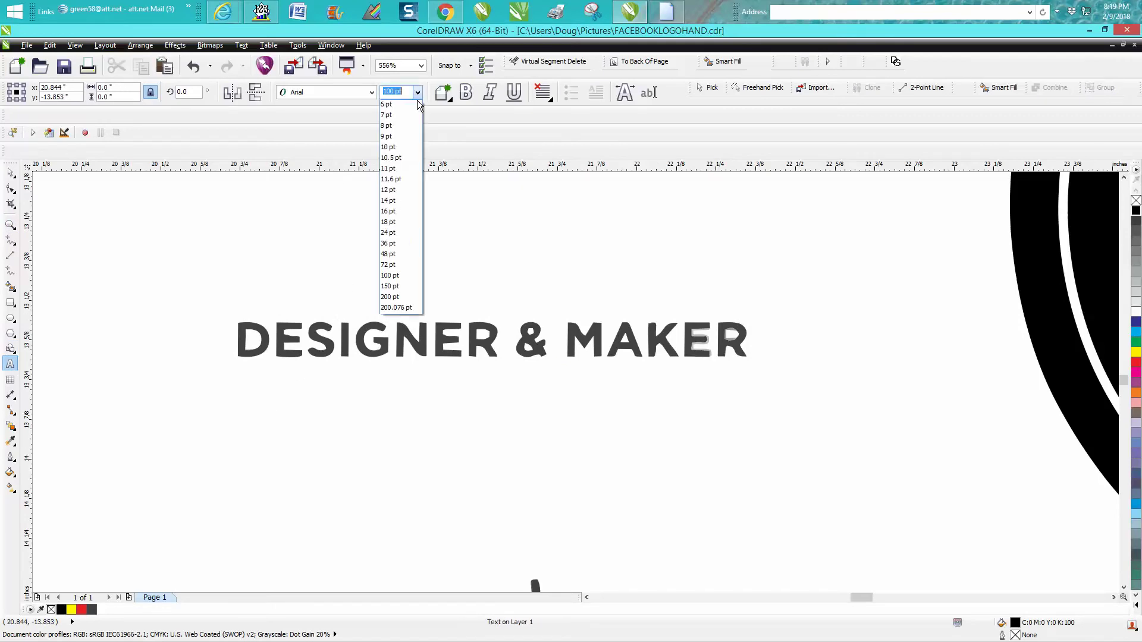
click(391, 157)
text(DESIGNER)
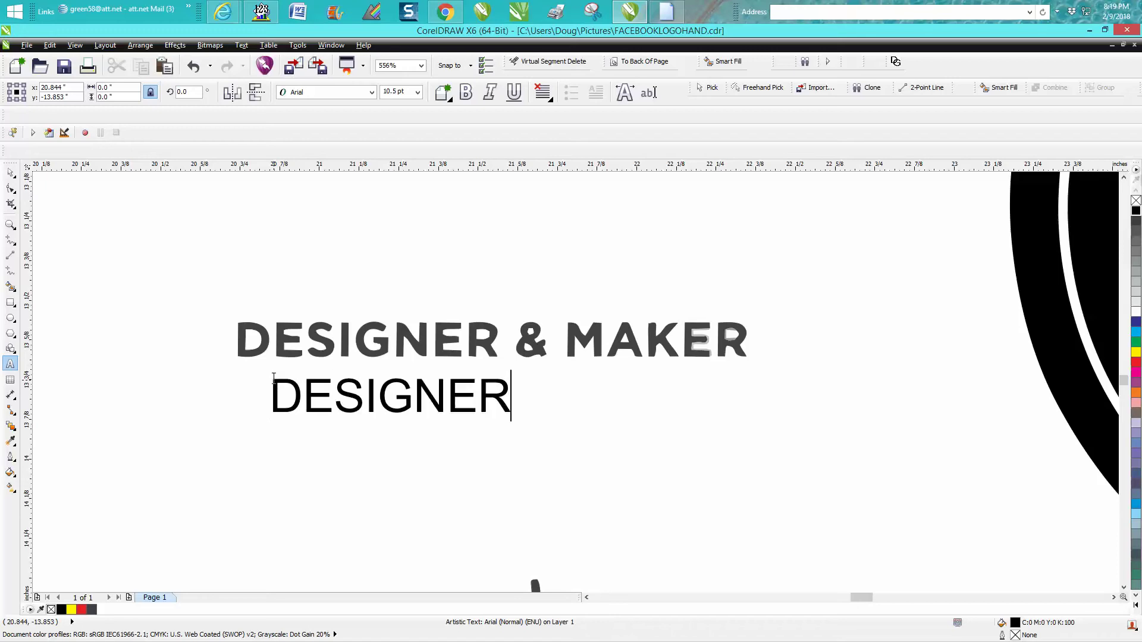
text( & )
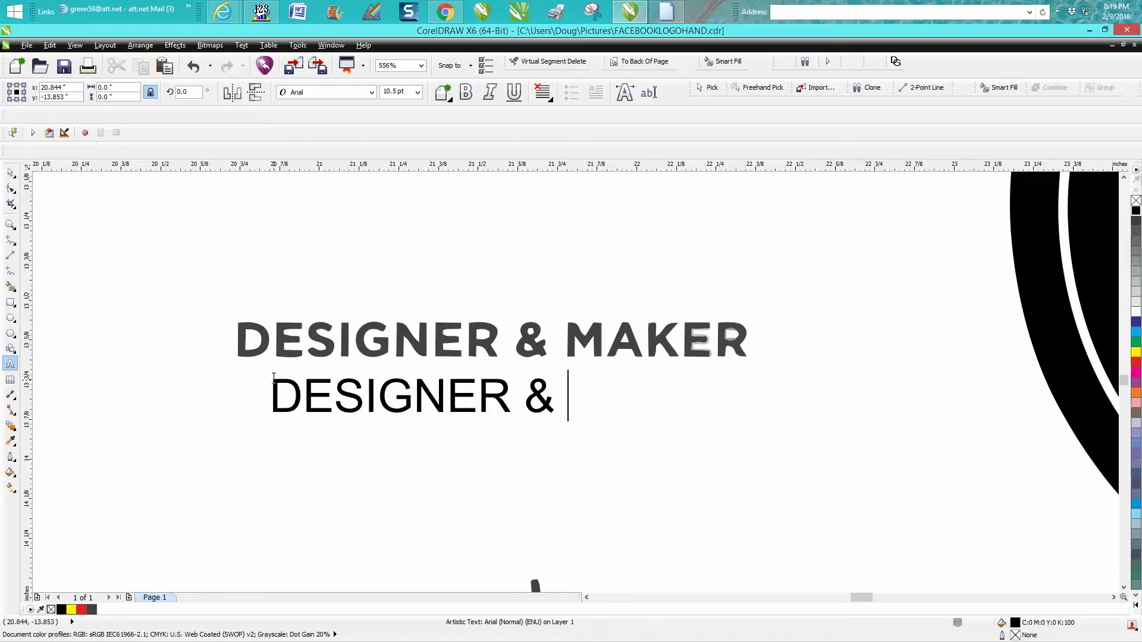
text(MAKER)
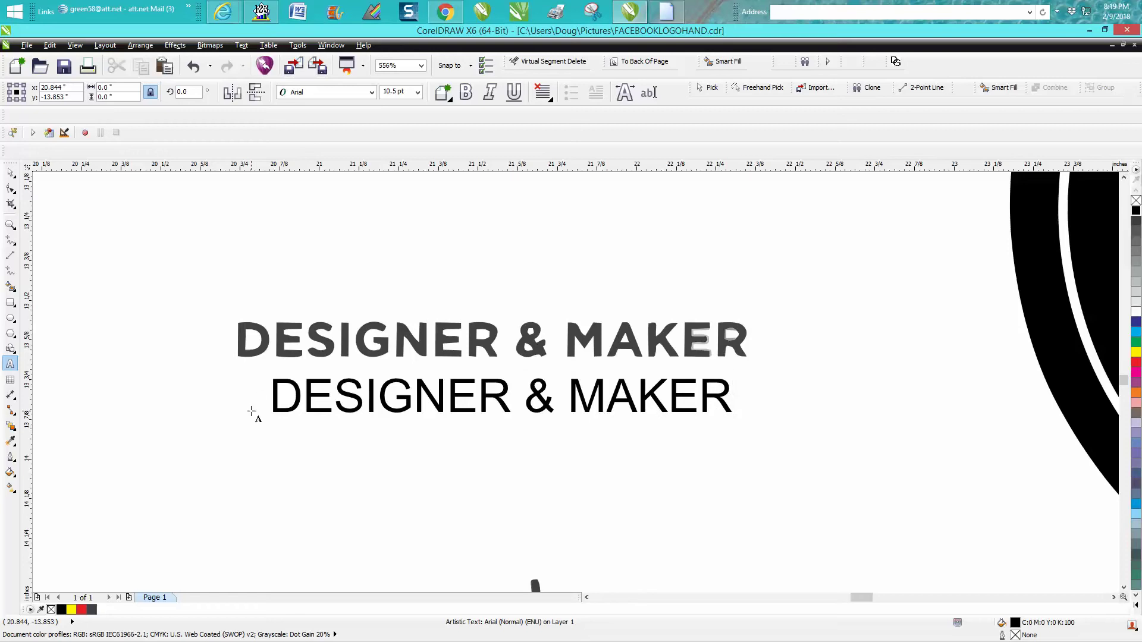
click(11, 176)
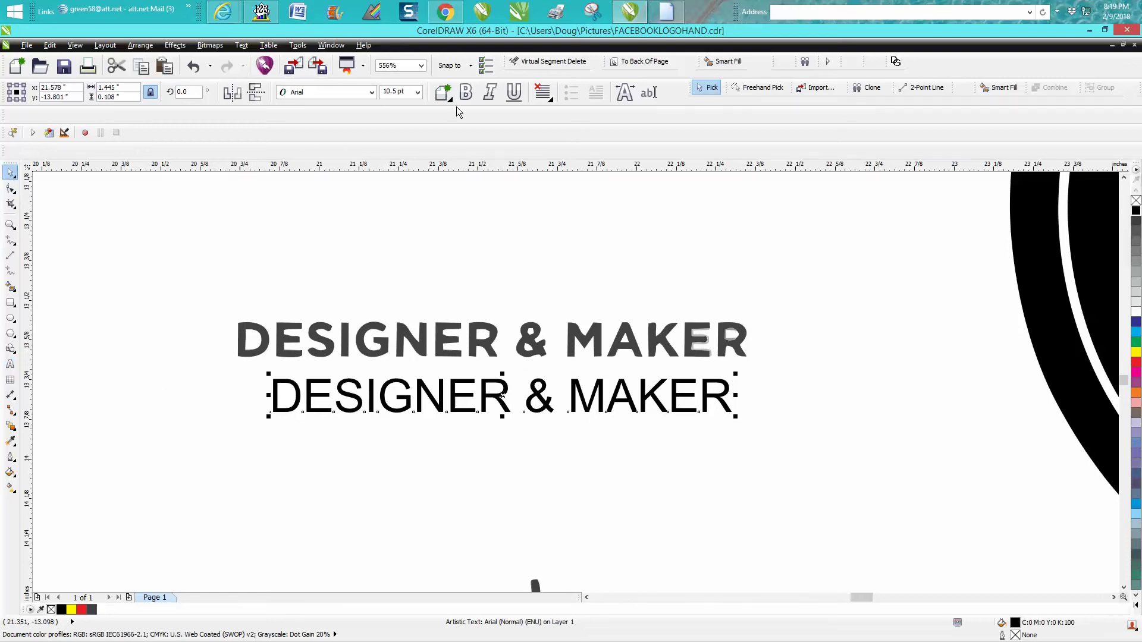
click(467, 100)
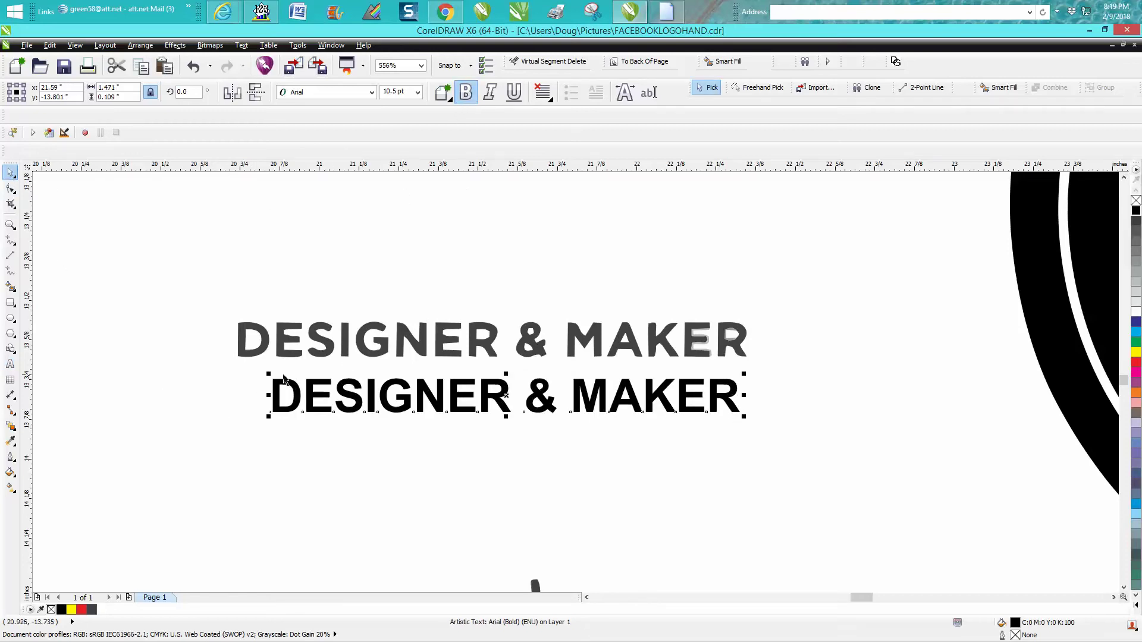
Step: Scale the bold text up proportionally and lay it over the grey lettering
drag(269, 373, 244, 346)
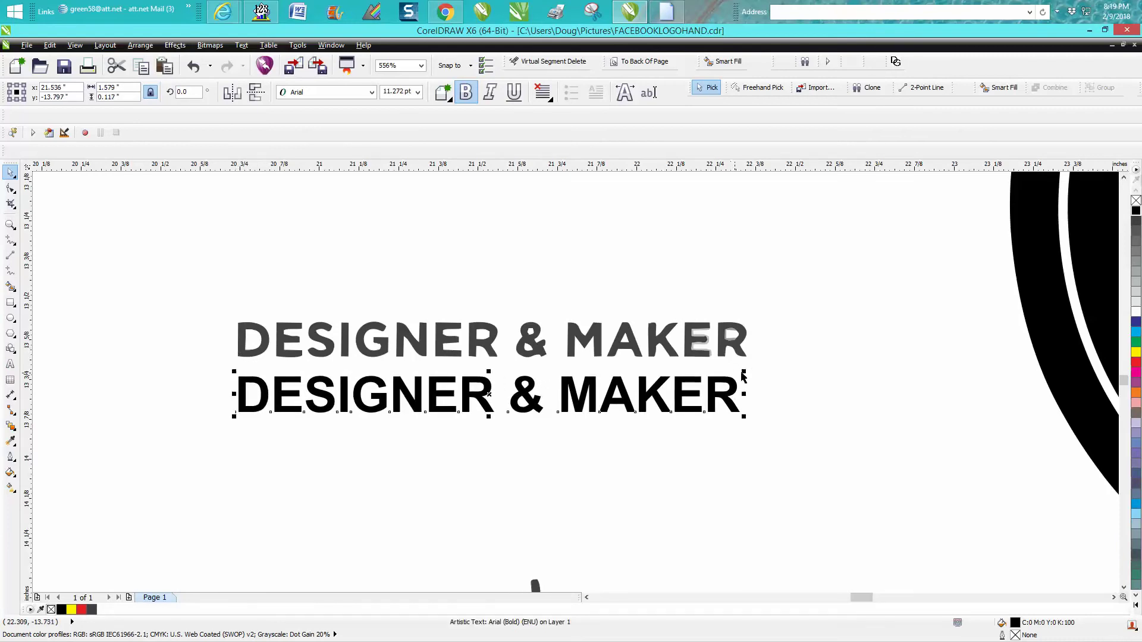
drag(746, 372, 757, 367)
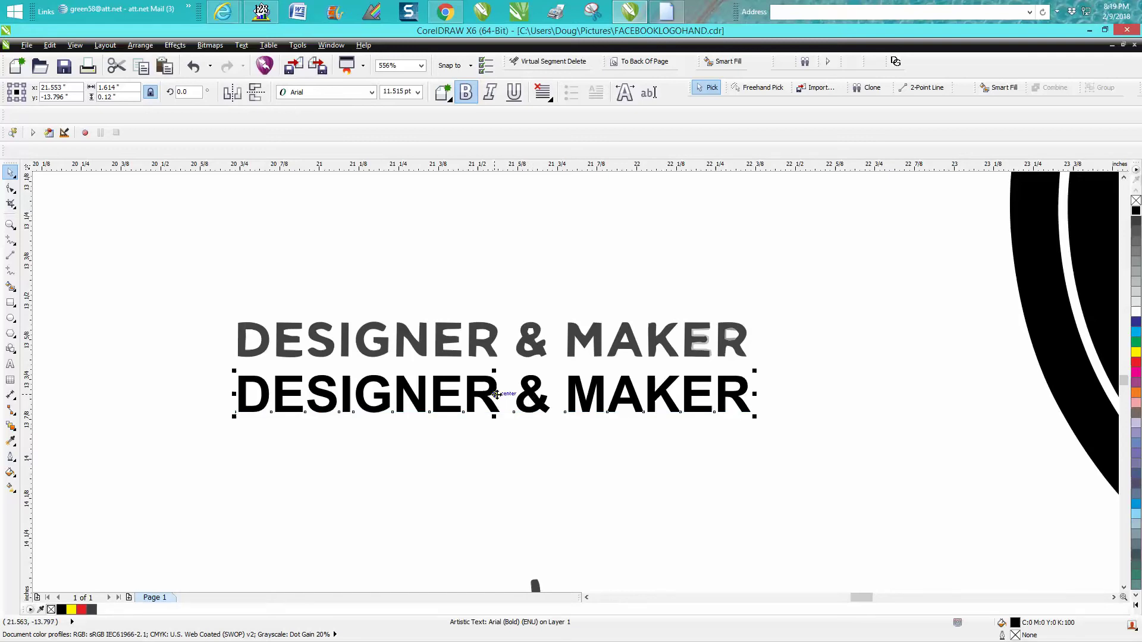
drag(497, 395, 497, 341)
click(10, 224)
drag(198, 286, 787, 418)
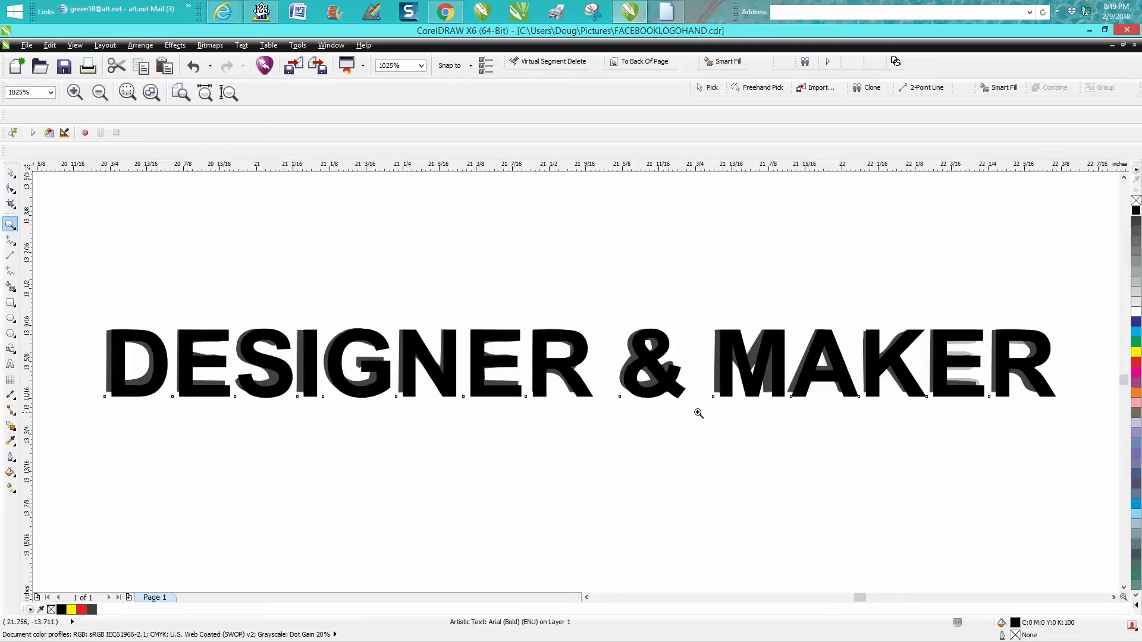
Step: Set the black DESIGNER & MAKER text to 11 pt
click(10, 173)
click(412, 91)
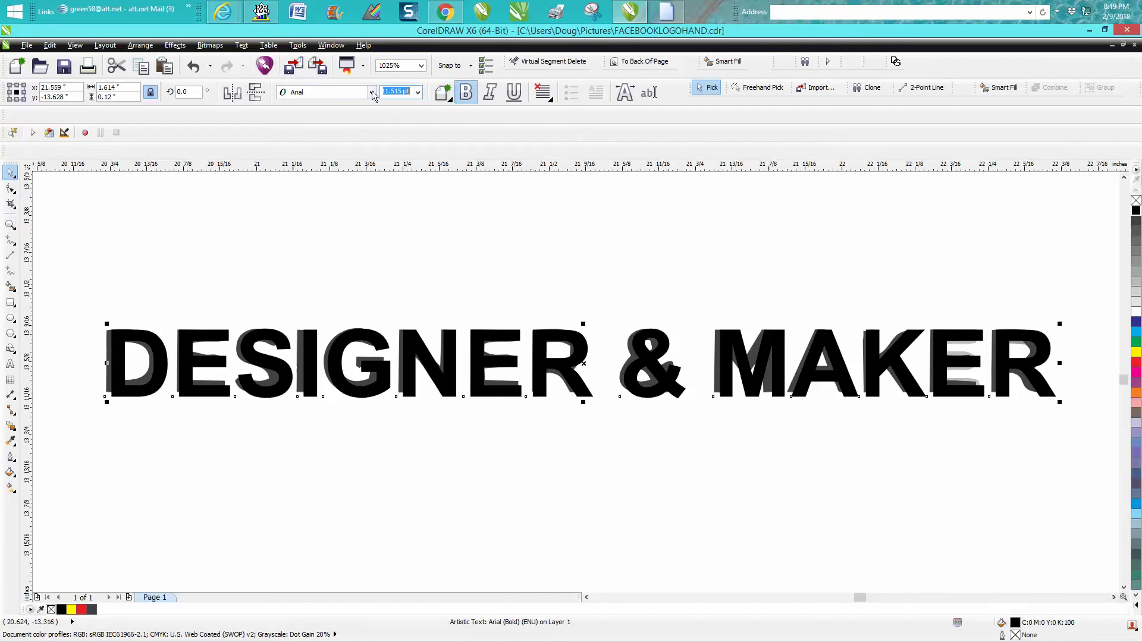
text(11)
key(Return)
Step: Stretch the text wider, to about 1.612 inches, to match the grey letters
click(1025, 364)
drag(1028, 364, 1049, 361)
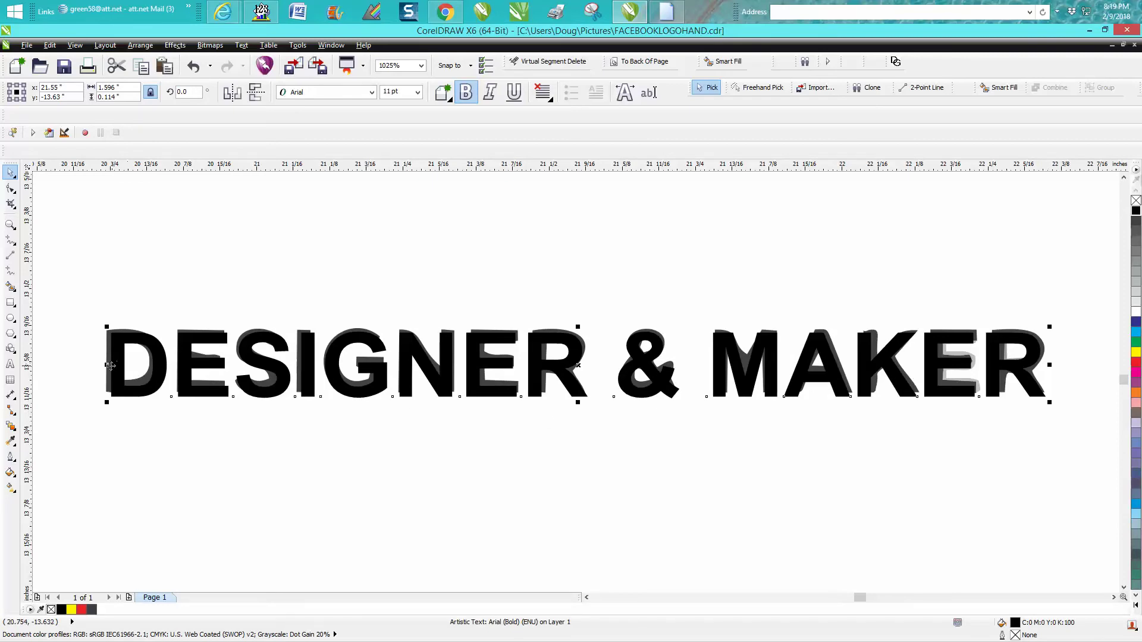
drag(109, 366, 103, 365)
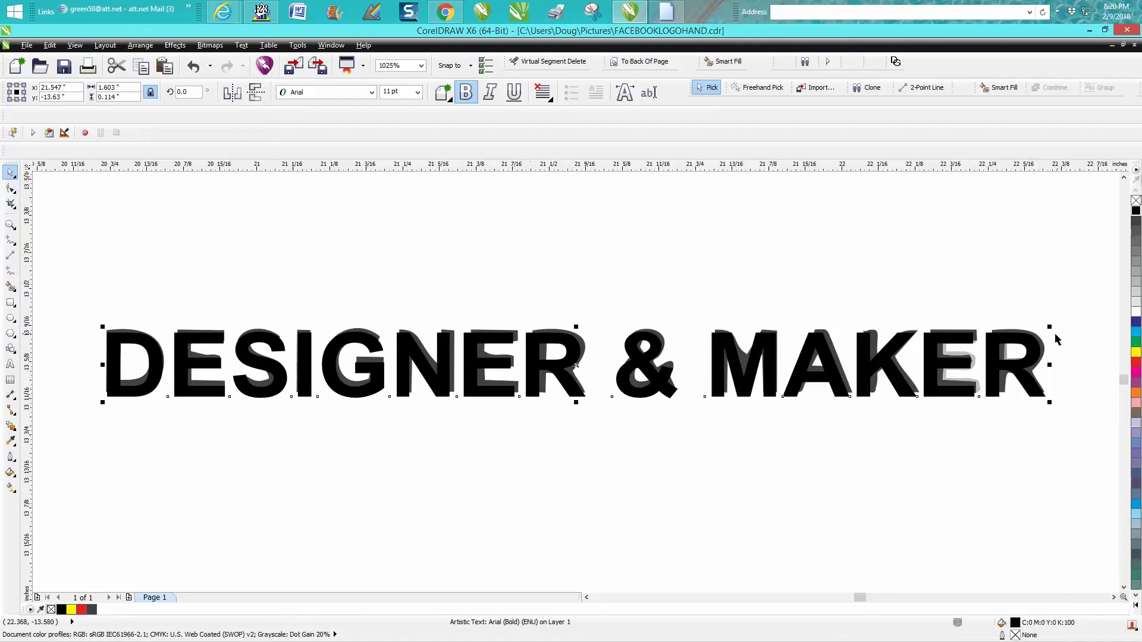
drag(1051, 363, 1057, 364)
scroll(715, 468, down, 2)
scroll(691, 489, down, 1)
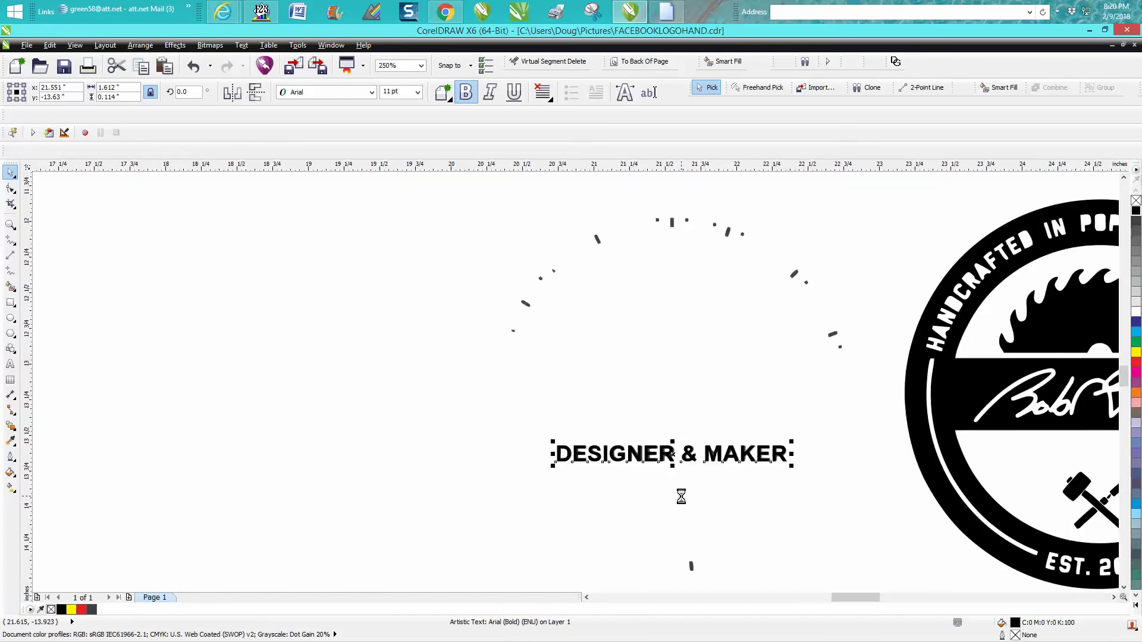
Step: Nudge the black text 3 inches right into the badge and delete the grey leftovers
key(Right)
scroll(661, 506, down, 1)
click(733, 546)
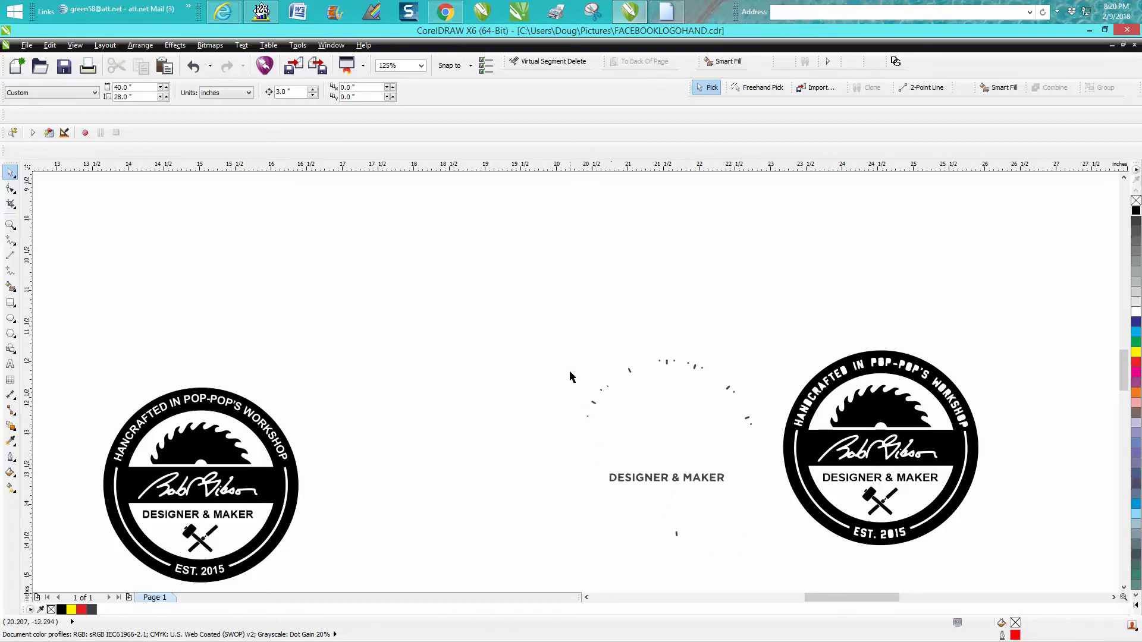
drag(569, 334, 776, 566)
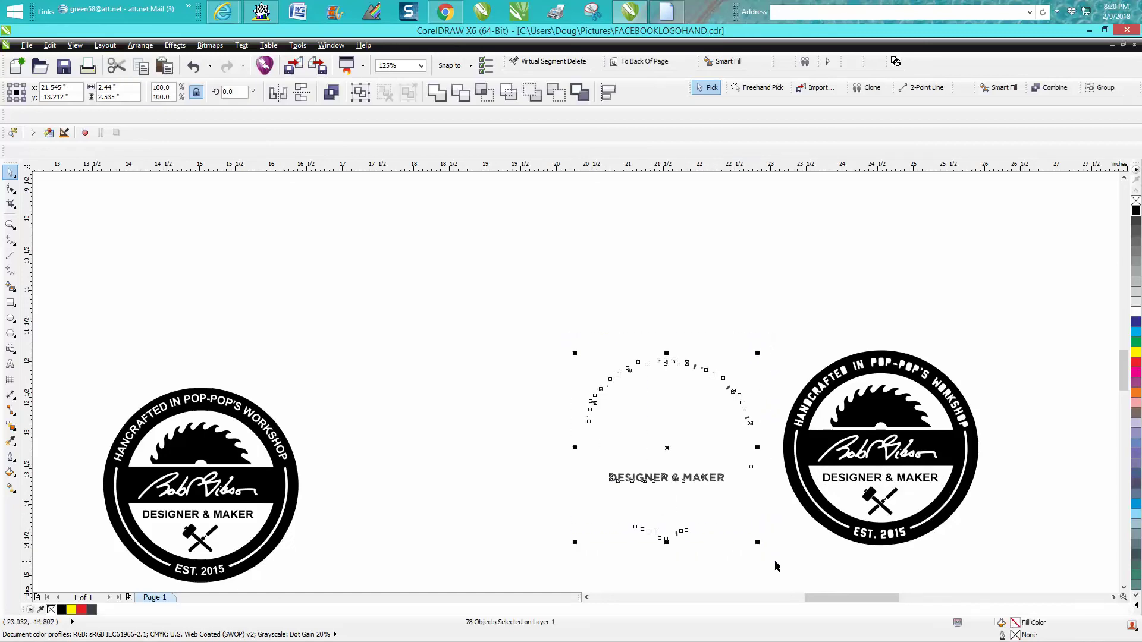
key(Delete)
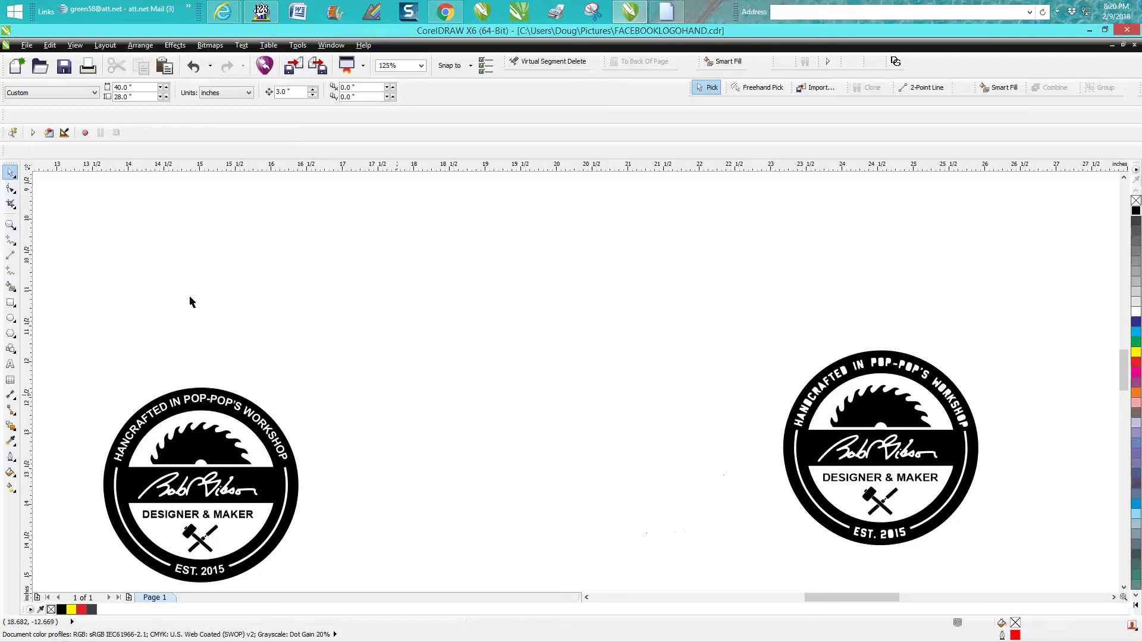
Step: Zoom to the finished black badge and select all its pieces
click(11, 224)
drag(763, 329, 1013, 568)
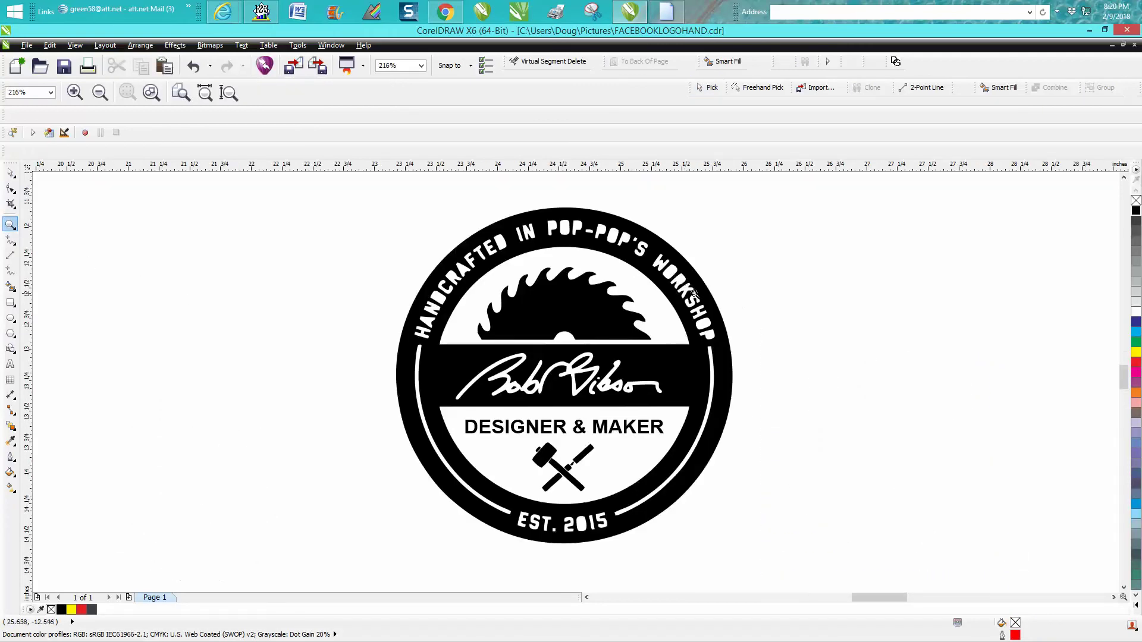
right_click(658, 281)
click(10, 172)
drag(509, 212, 766, 392)
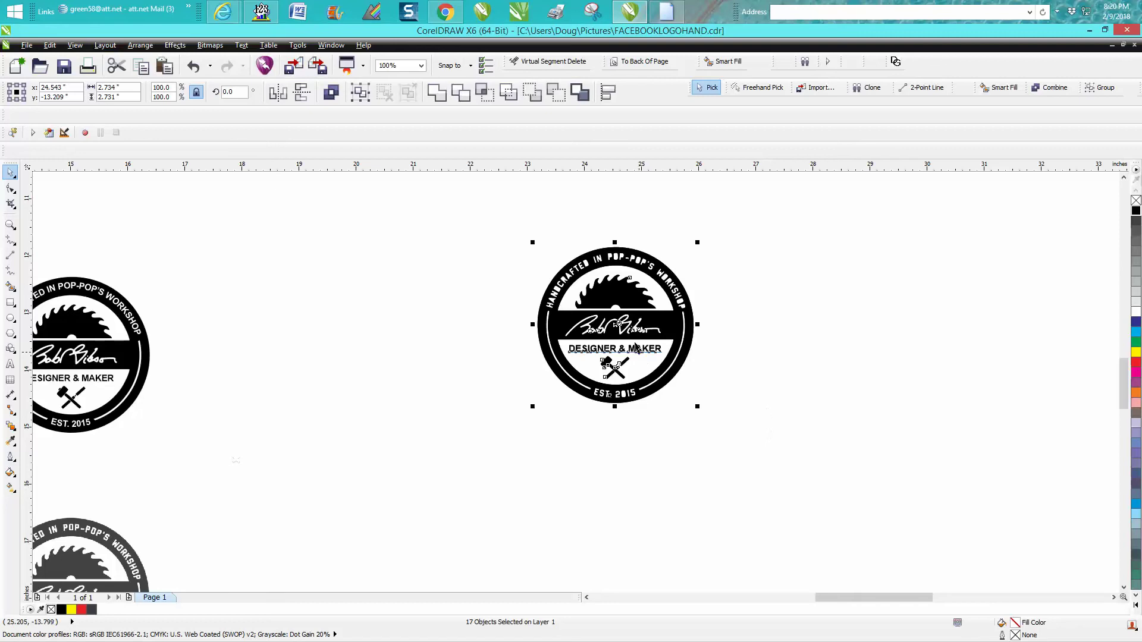
Step: Duplicate the badge to the left and give the right copy no fill and a red outline
drag(619, 328, 304, 320)
click(540, 326)
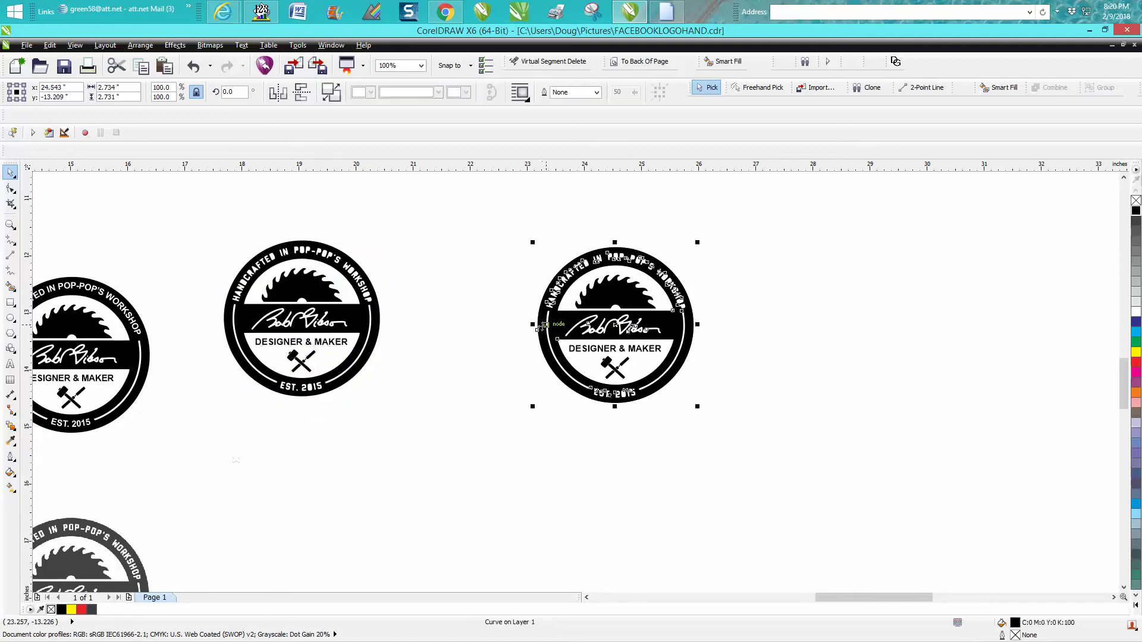
click(1136, 201)
right_click(1136, 362)
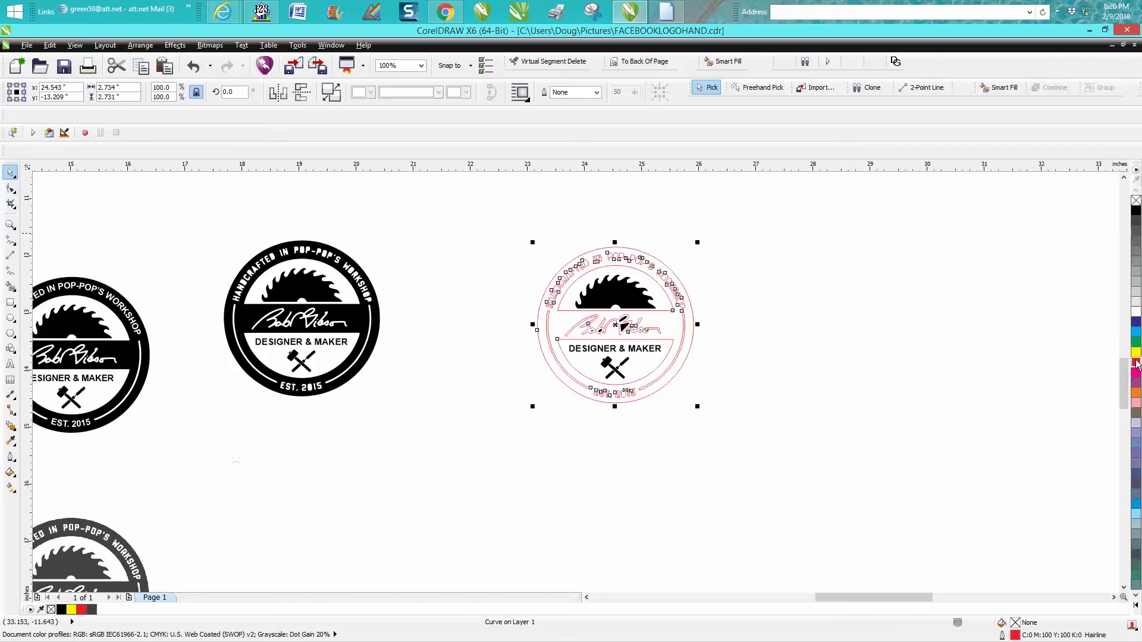
Step: Break the red badge's lettering curve apart with Arrange > Break Curve Apart
click(11, 225)
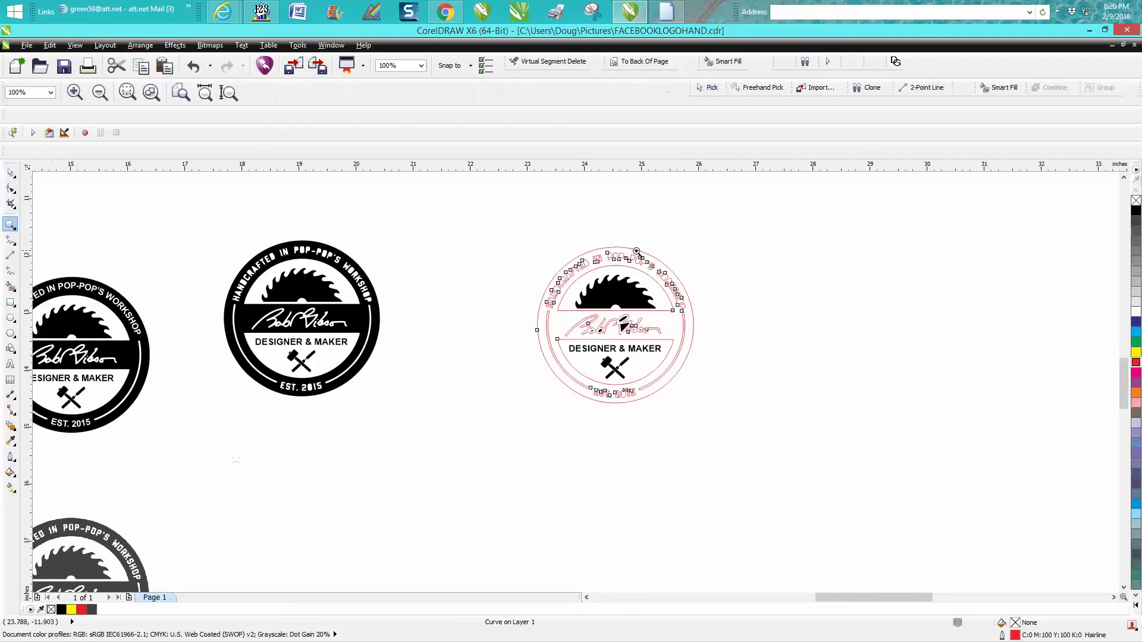
drag(630, 237, 746, 346)
key(space)
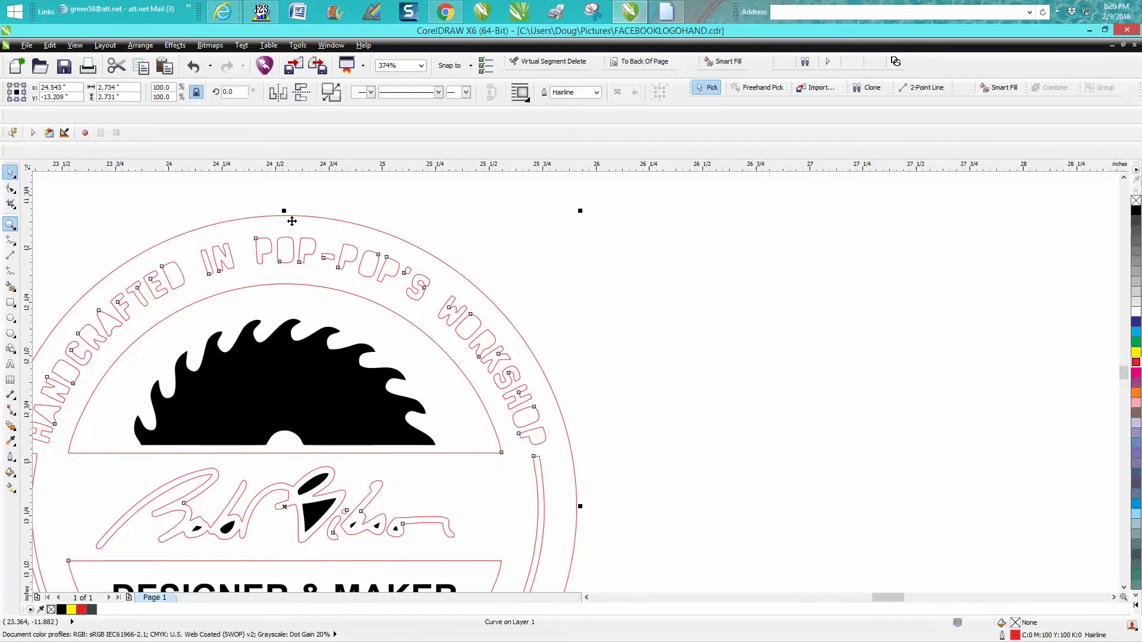
drag(467, 244, 397, 326)
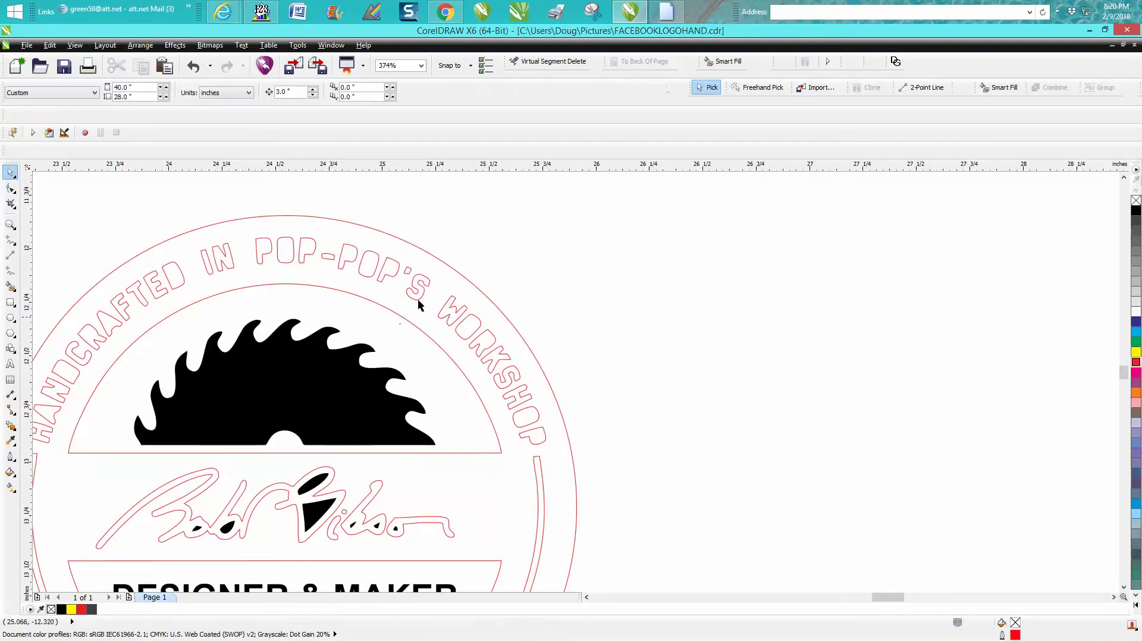
click(420, 302)
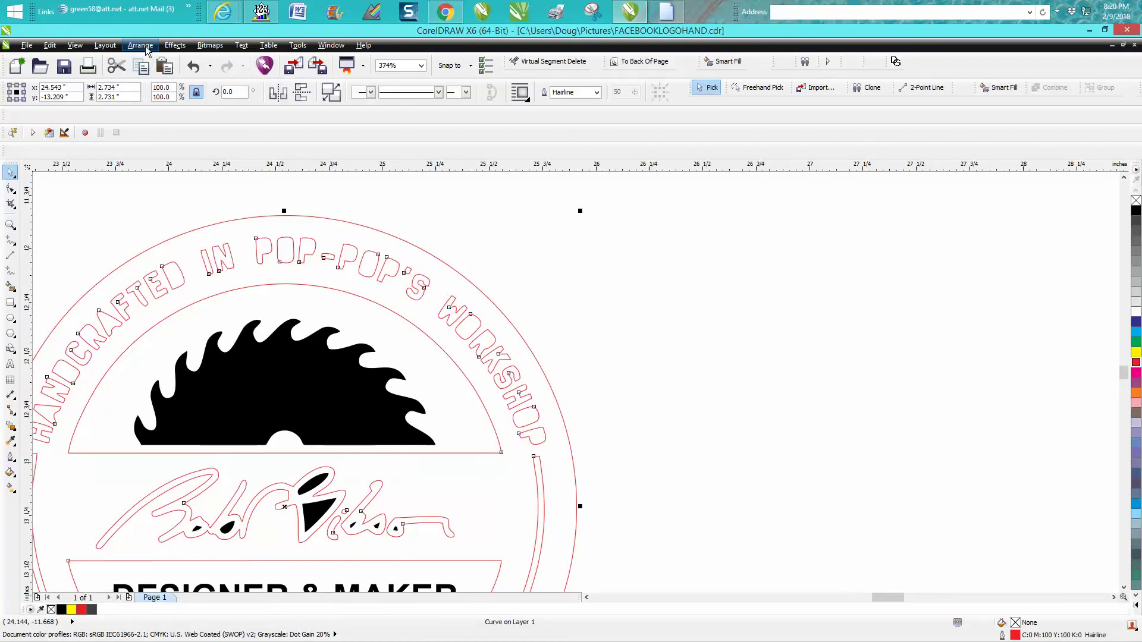
click(145, 48)
click(210, 182)
click(210, 182)
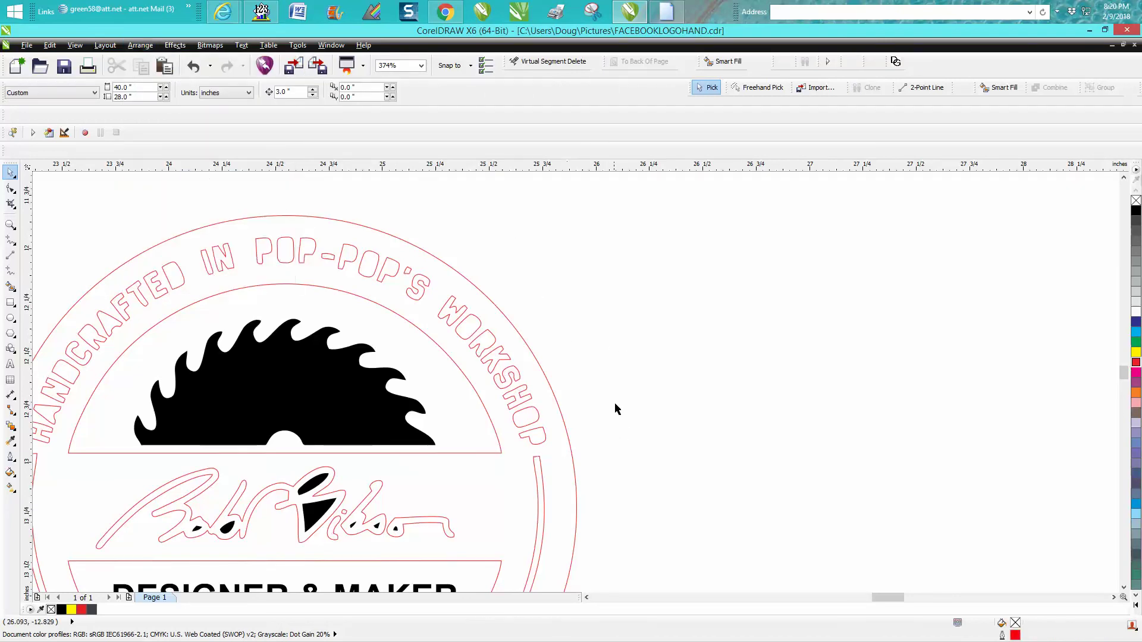
scroll(617, 402, down, 3)
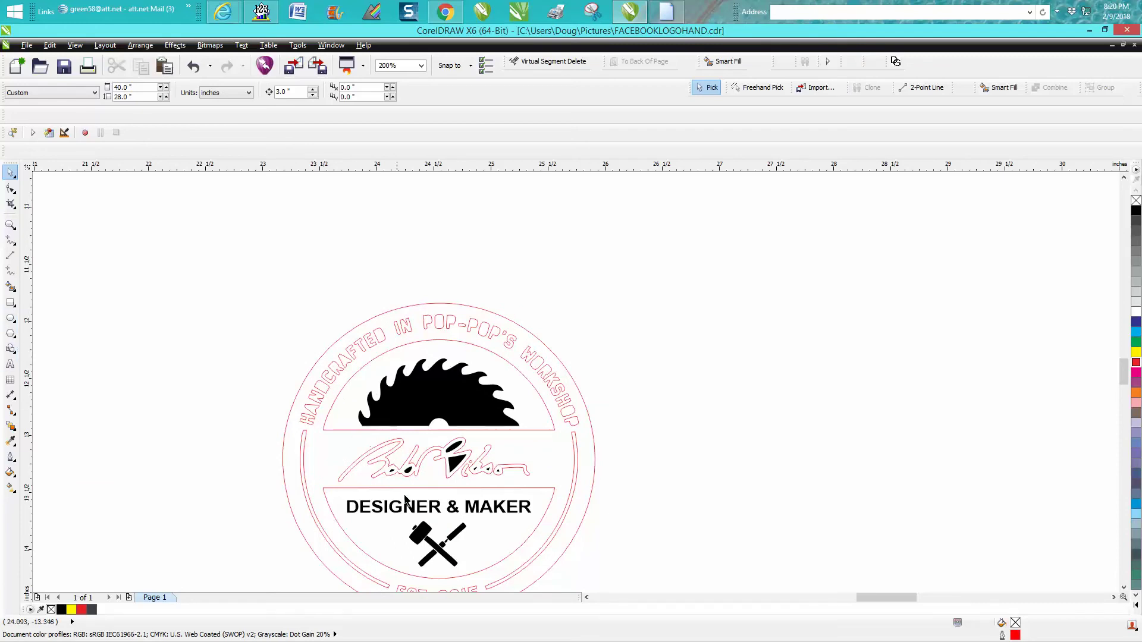
Step: Place a copy of the DESIGNER & MAKER text above the red badge
click(440, 509)
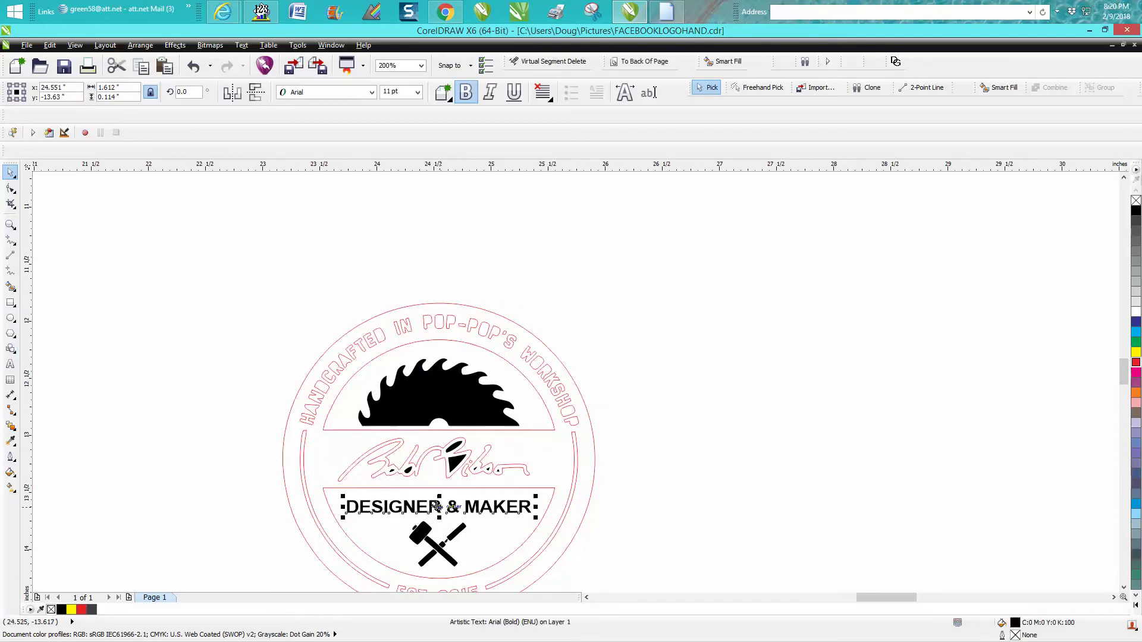
drag(439, 507, 466, 252)
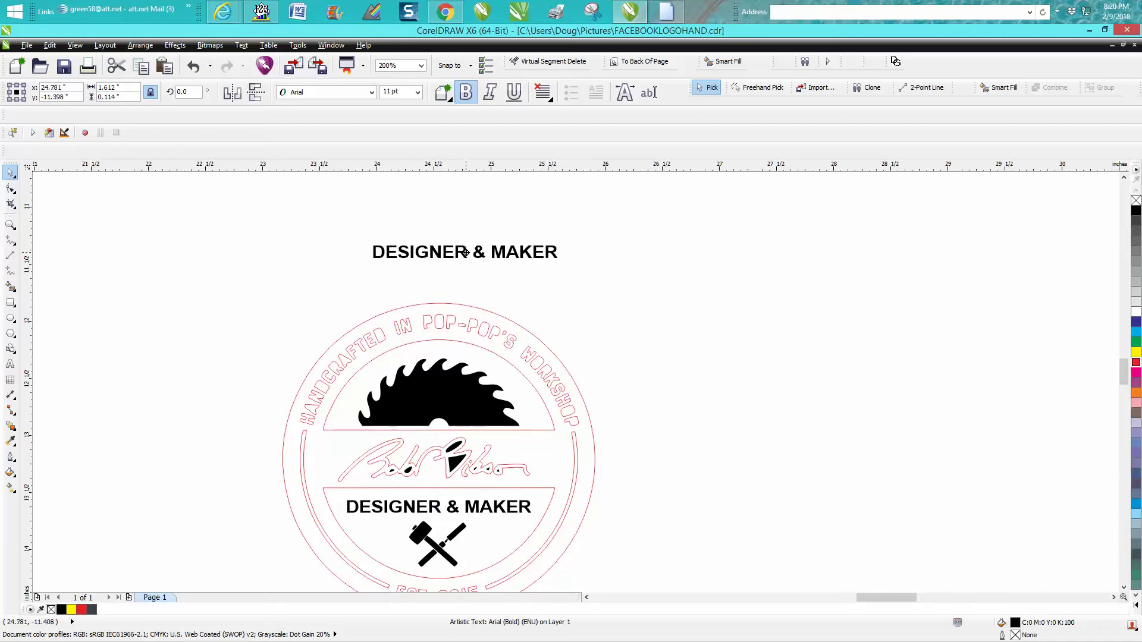
click(651, 94)
drag(632, 212, 925, 231)
drag(840, 269, 711, 278)
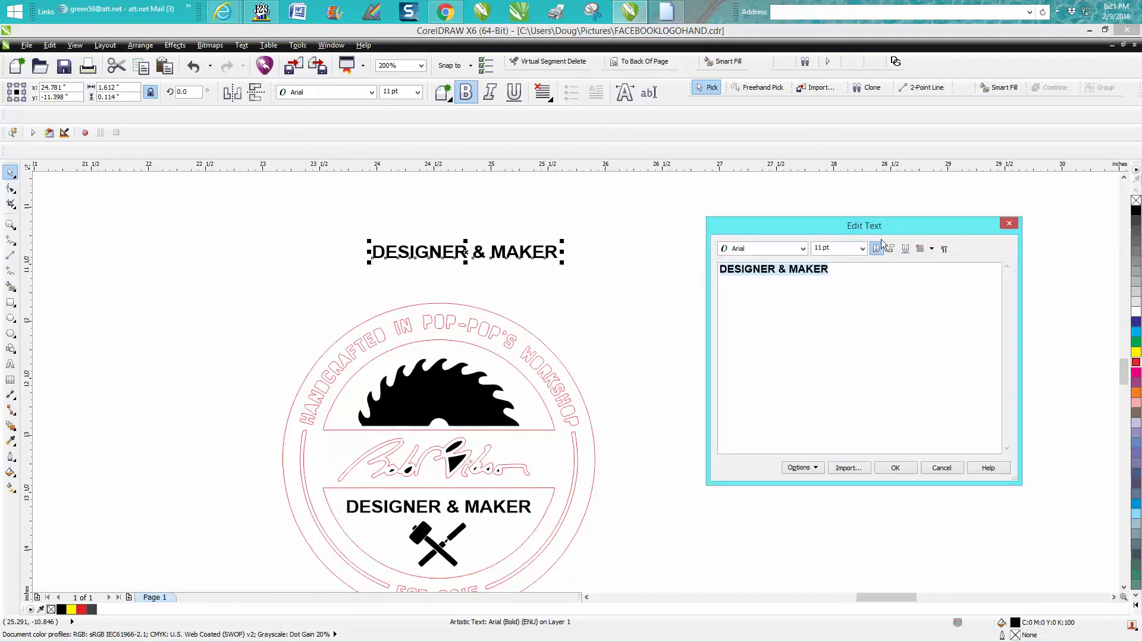
click(928, 470)
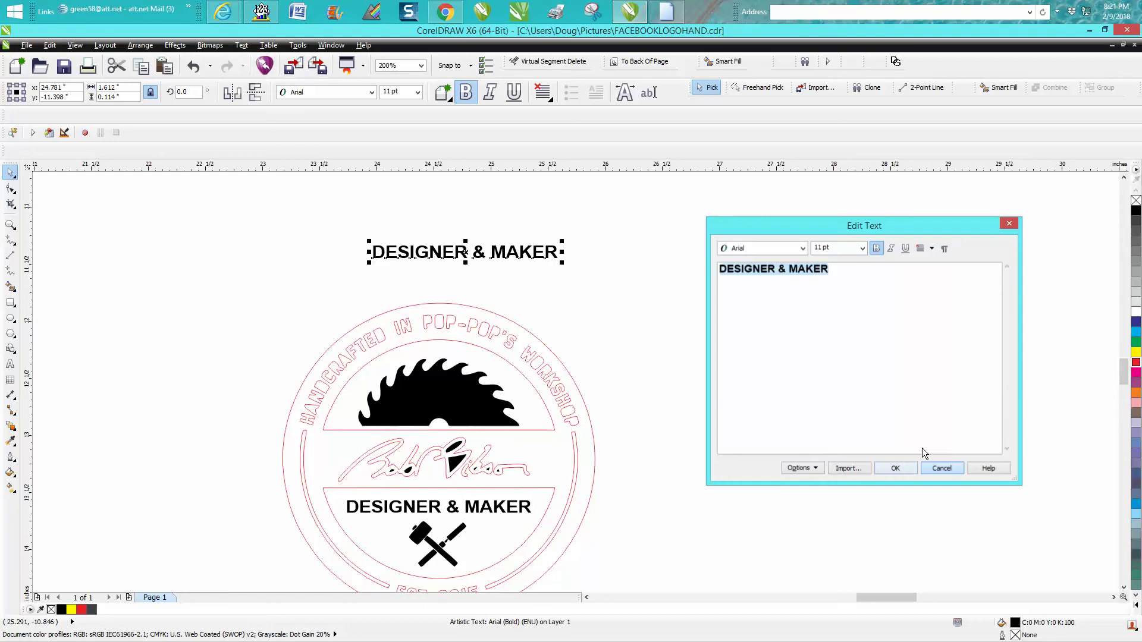
Step: Change the copy's wording to 'HANDCRAFTED IN POP-POP'S WORKSHOP' and make it bold
click(648, 95)
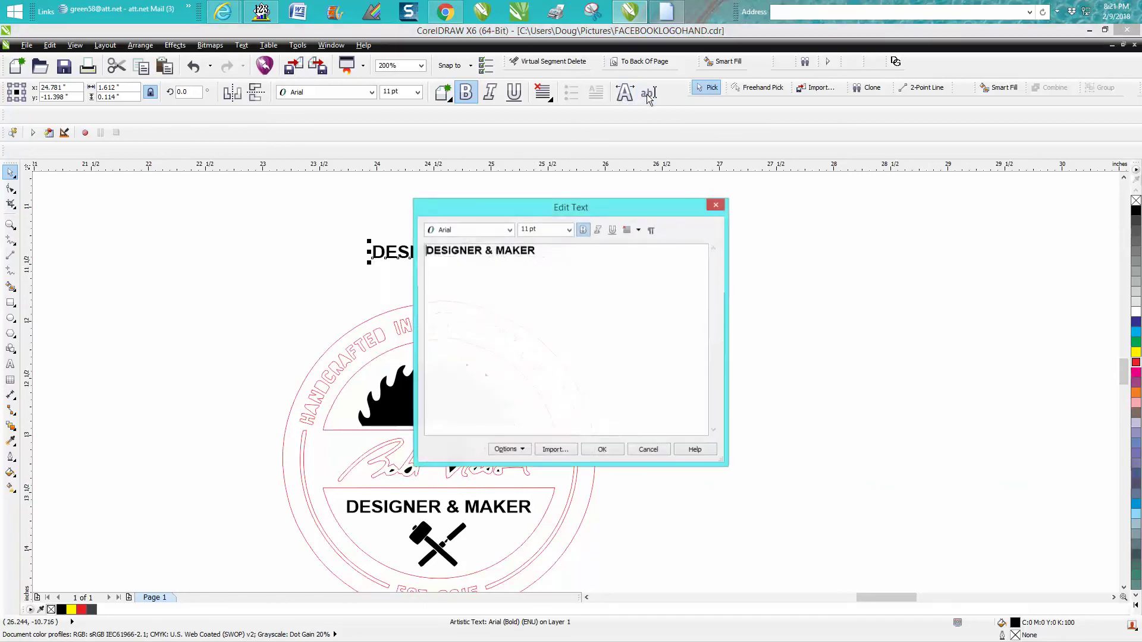
drag(603, 208, 799, 310)
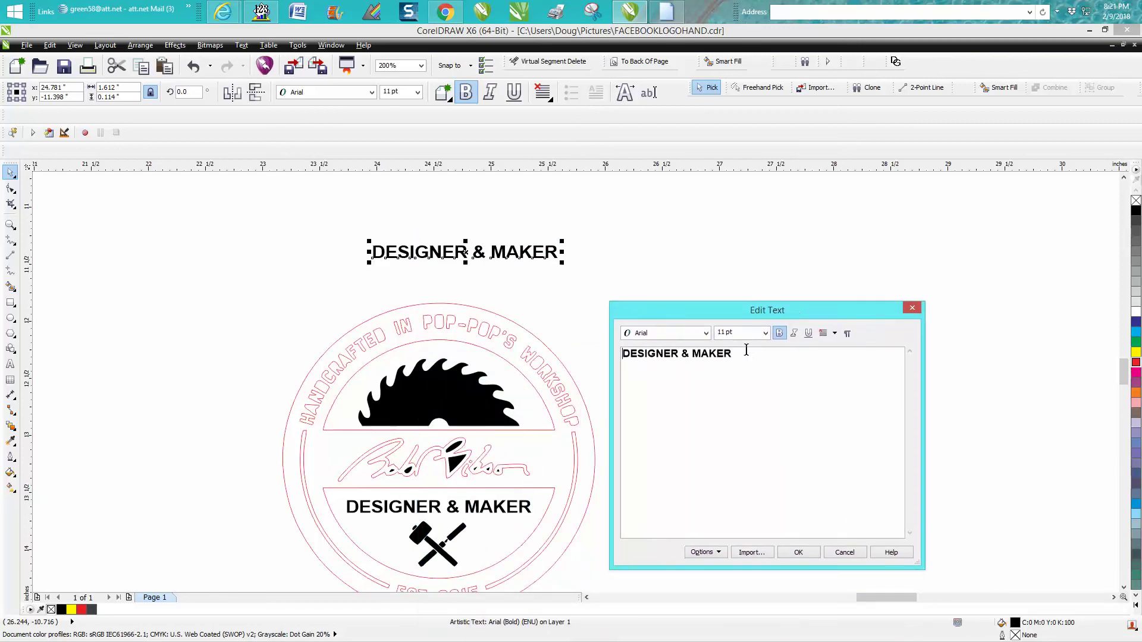
drag(736, 355, 602, 358)
key(Delete)
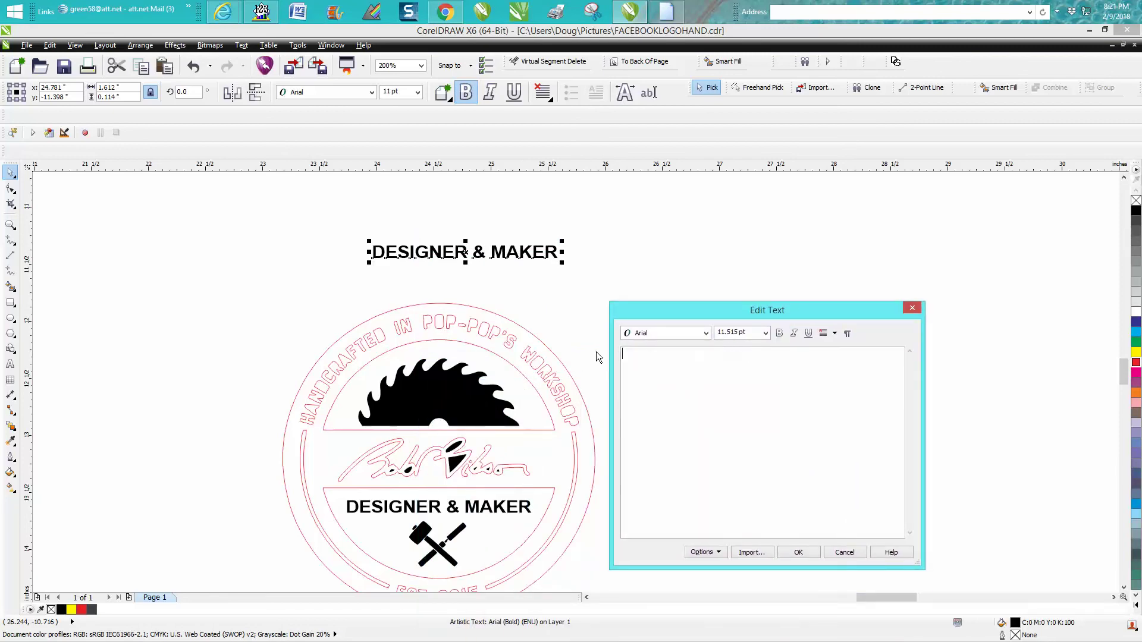
text(HANDCRAFTED IN POP)
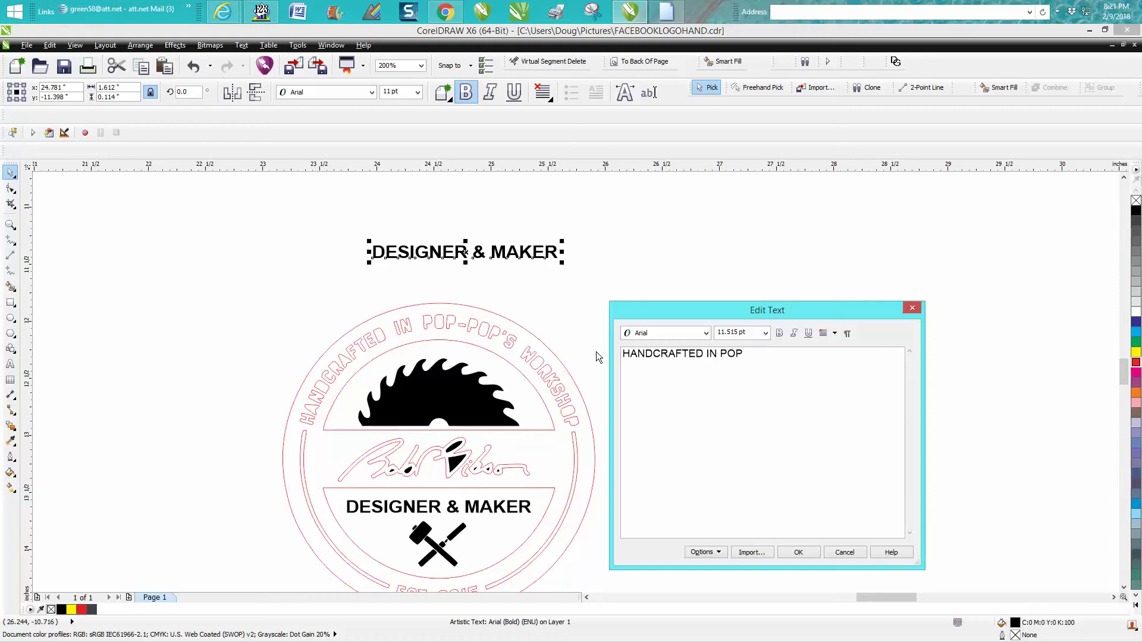
text(-POP'S WORKSHOP)
click(808, 552)
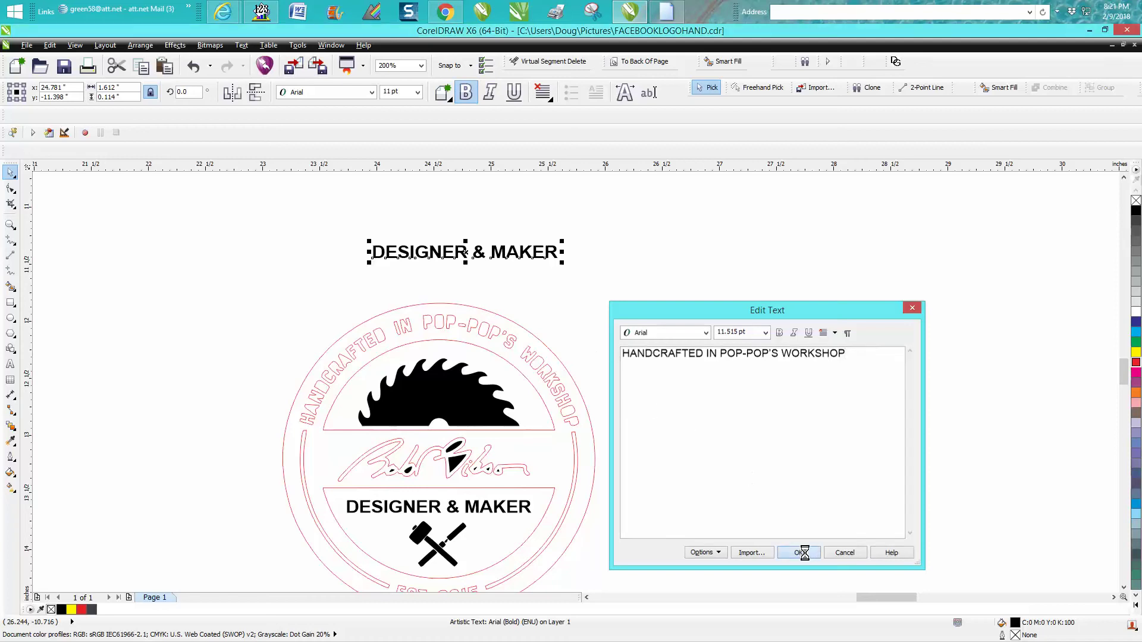
click(467, 93)
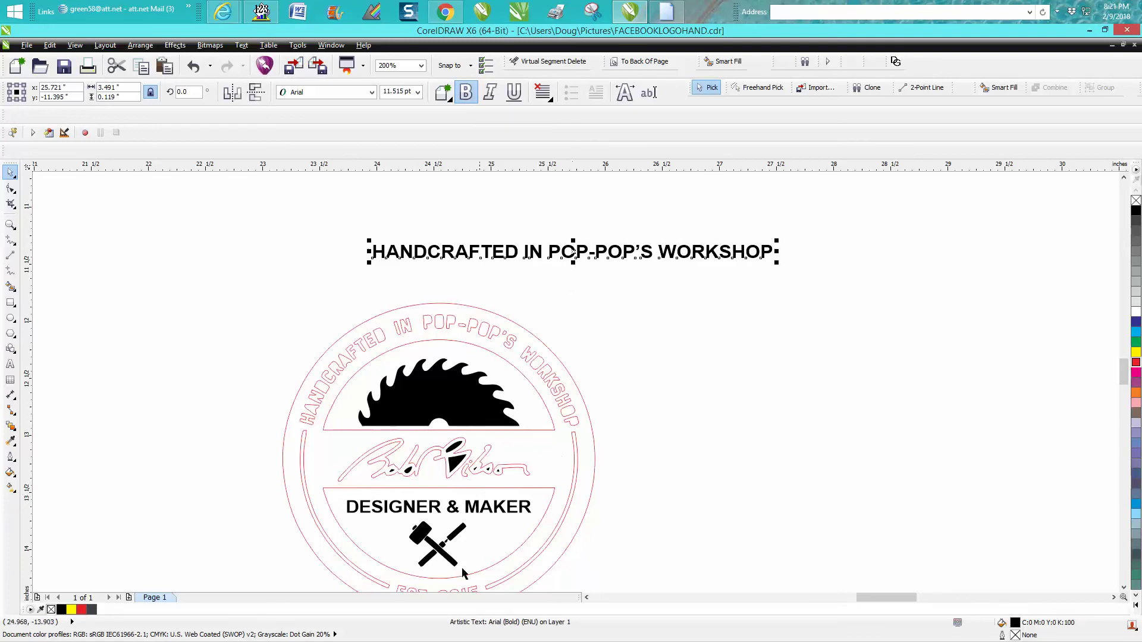
Step: Copy the headline to the right of the red badge and change it to bold 'EST. 2015'
scroll(1123, 376, down, 3)
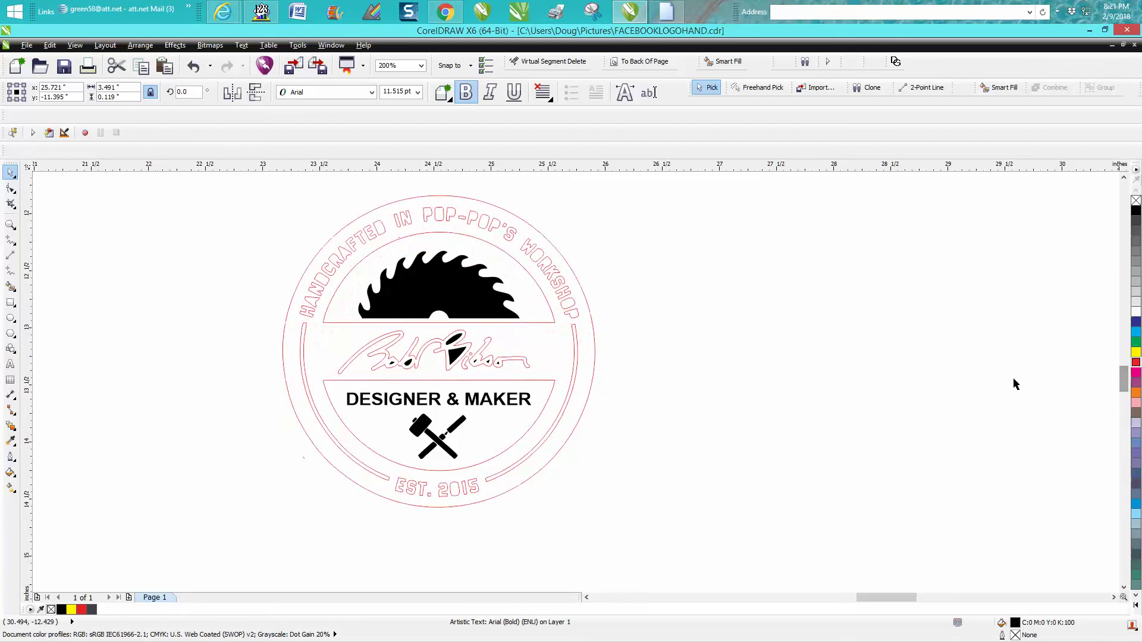
scroll(572, 395, down, 1)
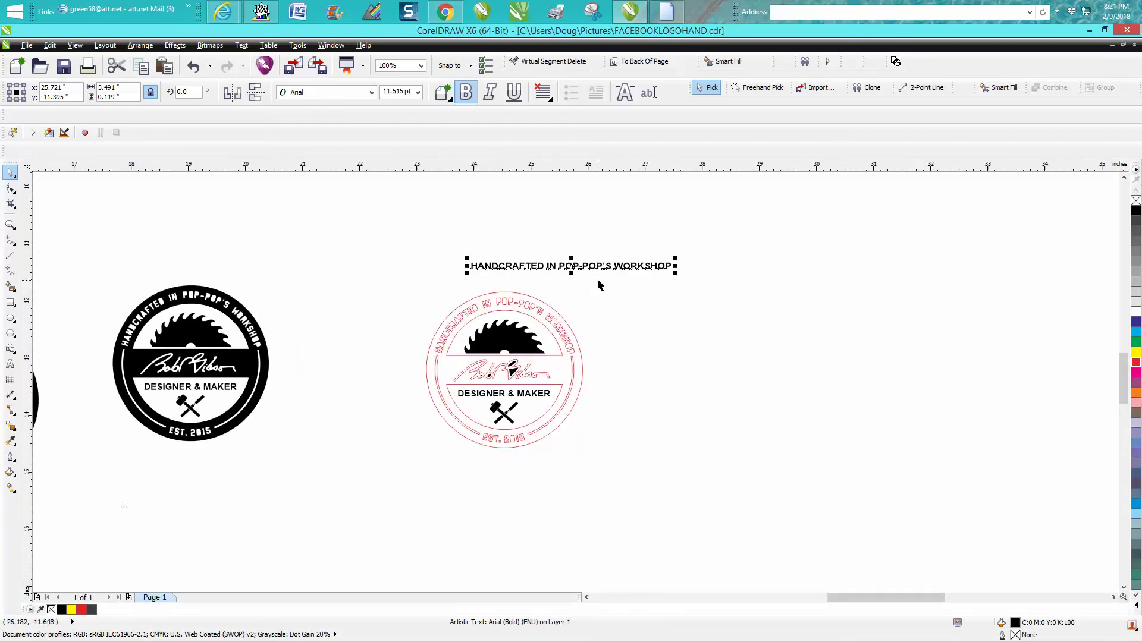
drag(643, 277, 746, 365)
click(649, 93)
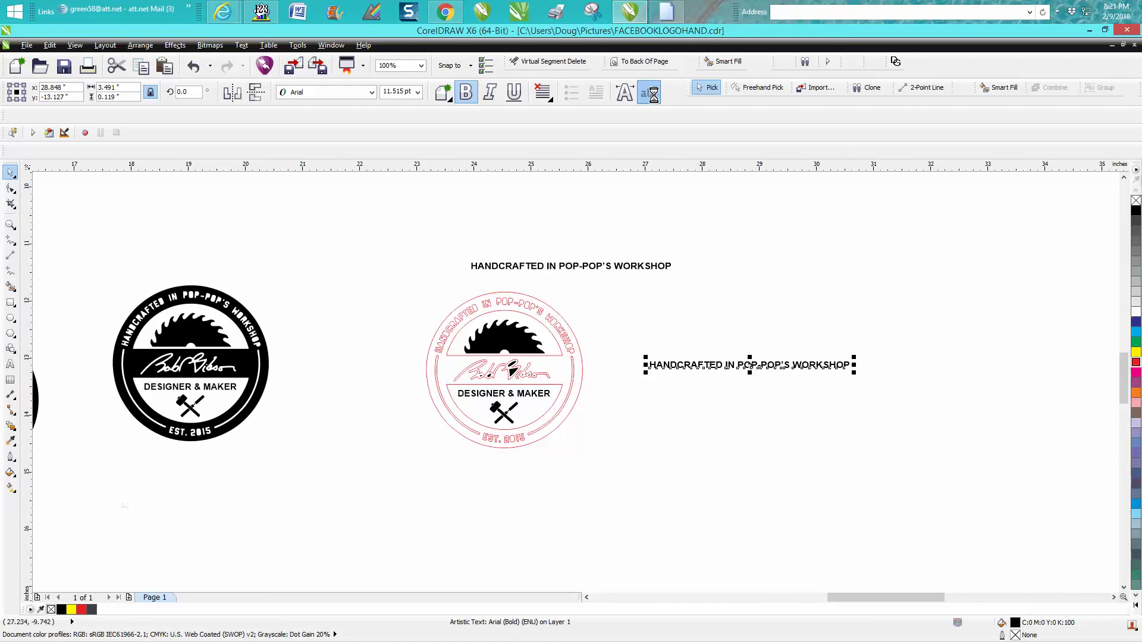
drag(659, 250, 424, 253)
drag(647, 208, 817, 195)
key(Delete)
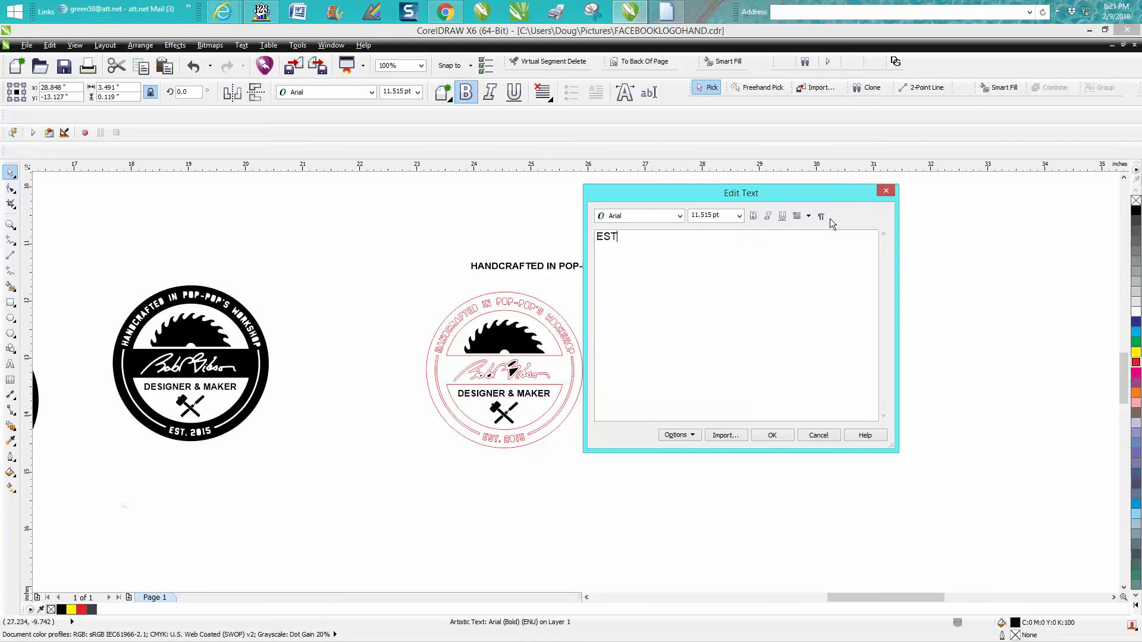
text(EST. 2015)
click(772, 435)
click(466, 92)
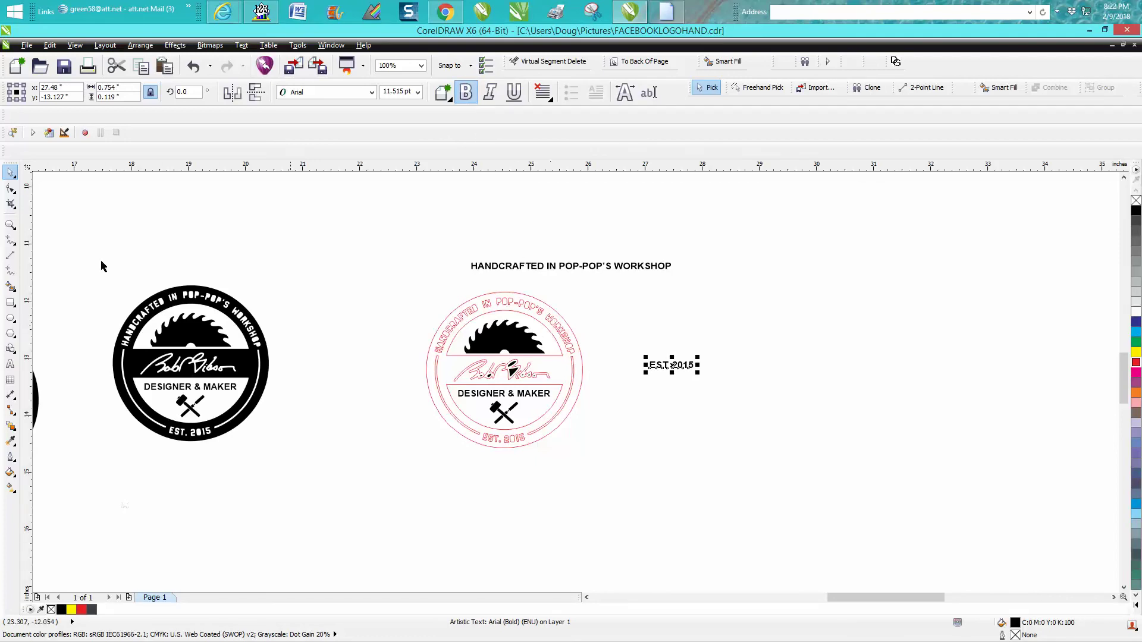
Step: Delete the old IN POP-POP'S WORKSHOP arc letters from the top of the red badge
click(10, 225)
drag(377, 282, 654, 421)
click(10, 172)
drag(438, 205, 619, 278)
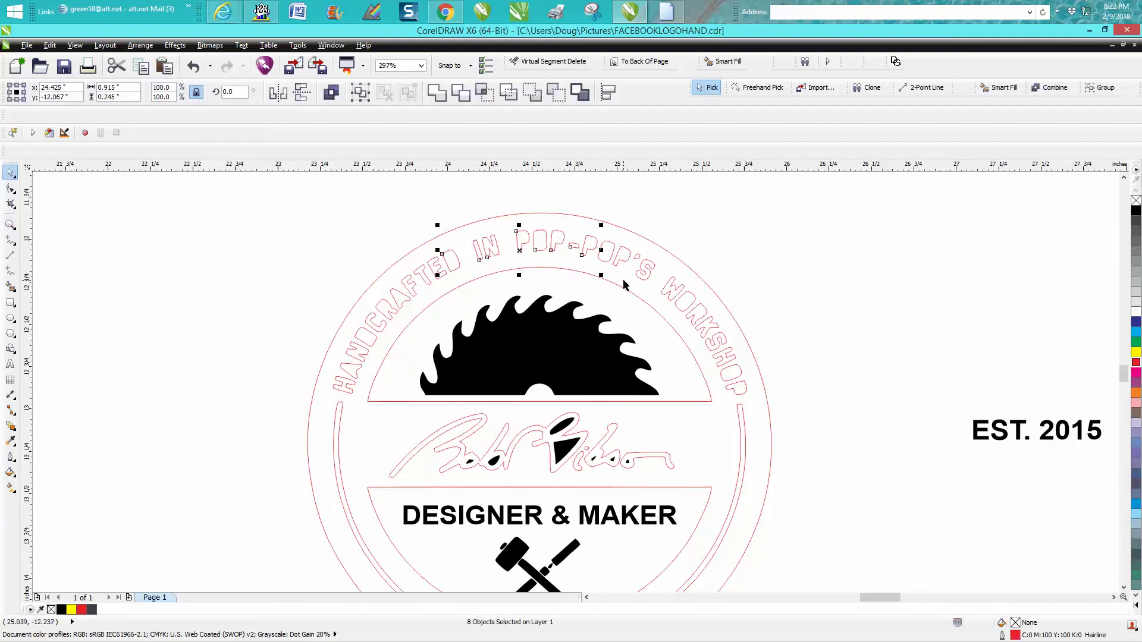
key(Delete)
drag(602, 230, 690, 285)
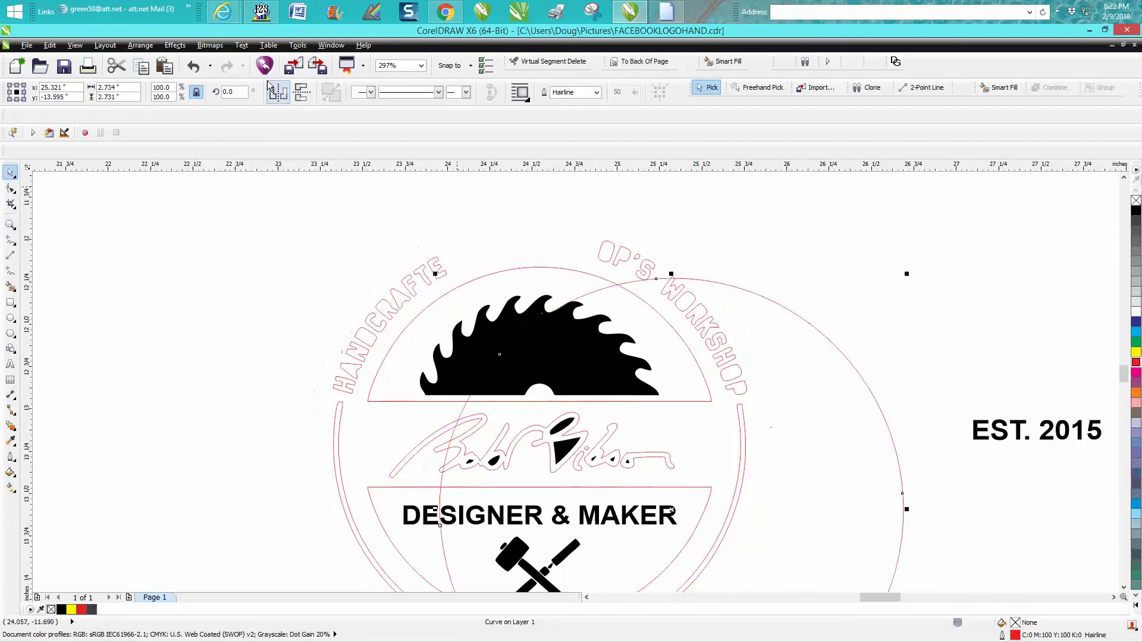
click(193, 66)
drag(709, 287, 597, 293)
key(Delete)
drag(785, 274, 709, 415)
key(Delete)
drag(800, 248, 654, 336)
key(Delete)
Step: Delete the remaining HANDCRAFTED arc letters piece by piece
drag(357, 236, 465, 318)
key(Delete)
drag(281, 304, 377, 390)
key(Delete)
drag(339, 266, 417, 336)
key(Delete)
drag(298, 350, 375, 402)
key(Delete)
drag(332, 297, 390, 344)
key(Delete)
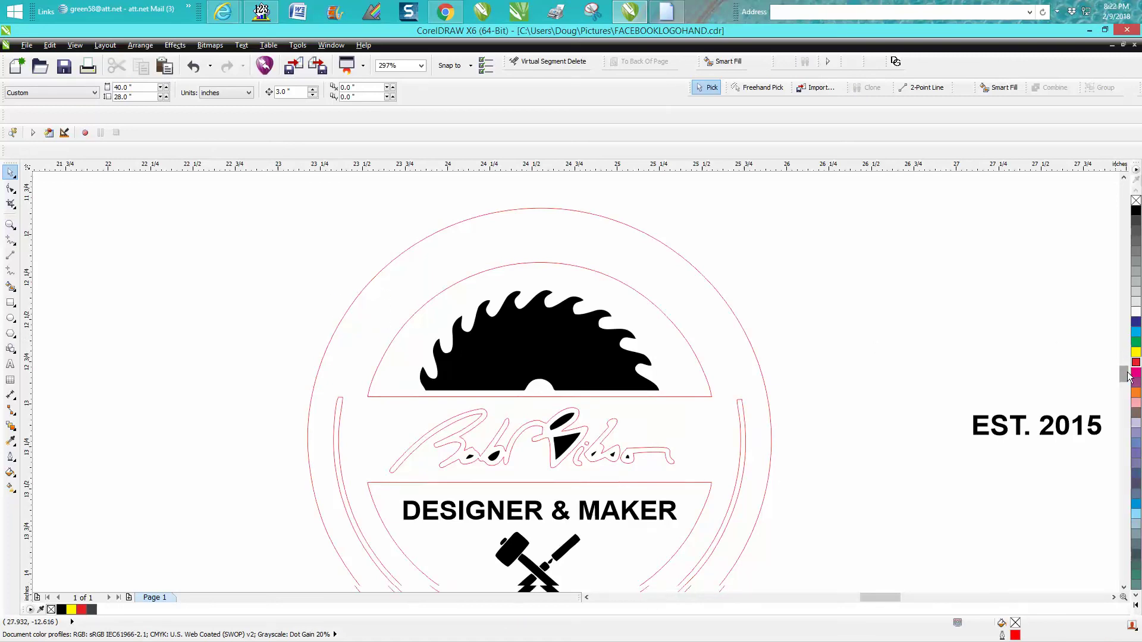
Step: Delete the EST. 2015 arc text at the bottom of the badge
drag(1124, 373, 1124, 387)
drag(462, 338, 605, 318)
key(Delete)
Step: Position the straight HANDCRAFTED headline centred just above the red badge's top ring
scroll(669, 308, down, 4)
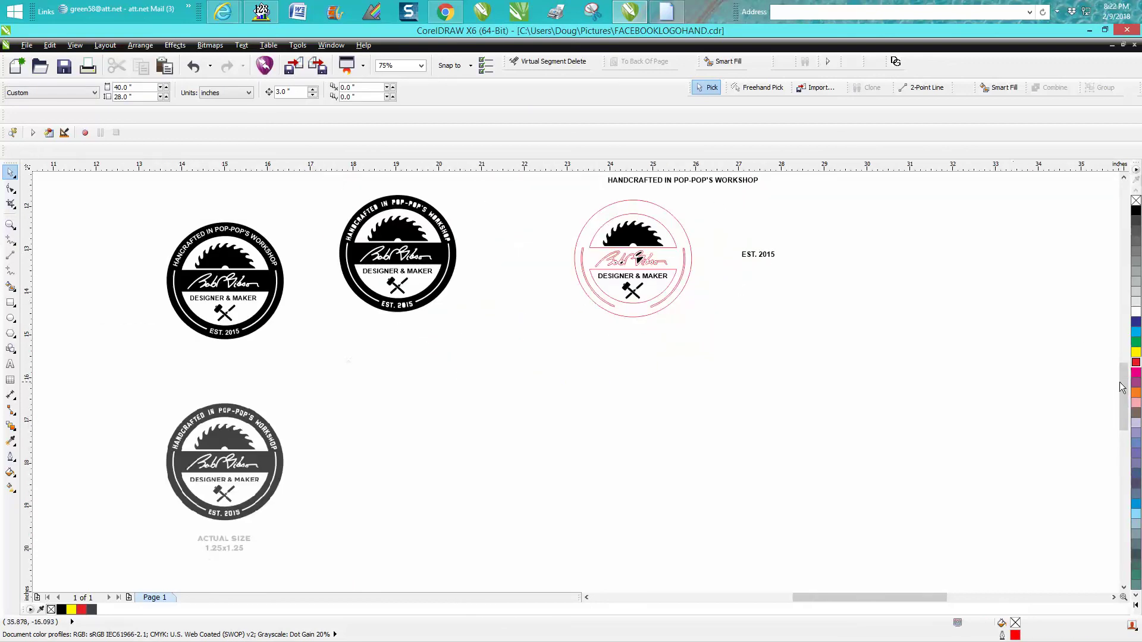
scroll(1122, 387, up, 3)
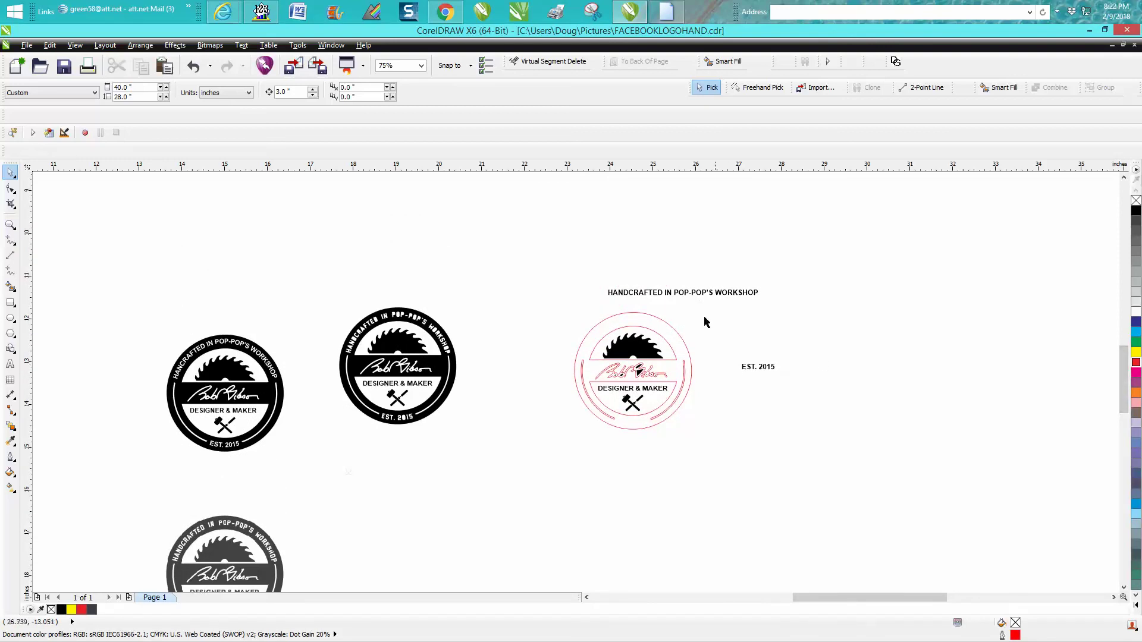
drag(698, 299, 643, 312)
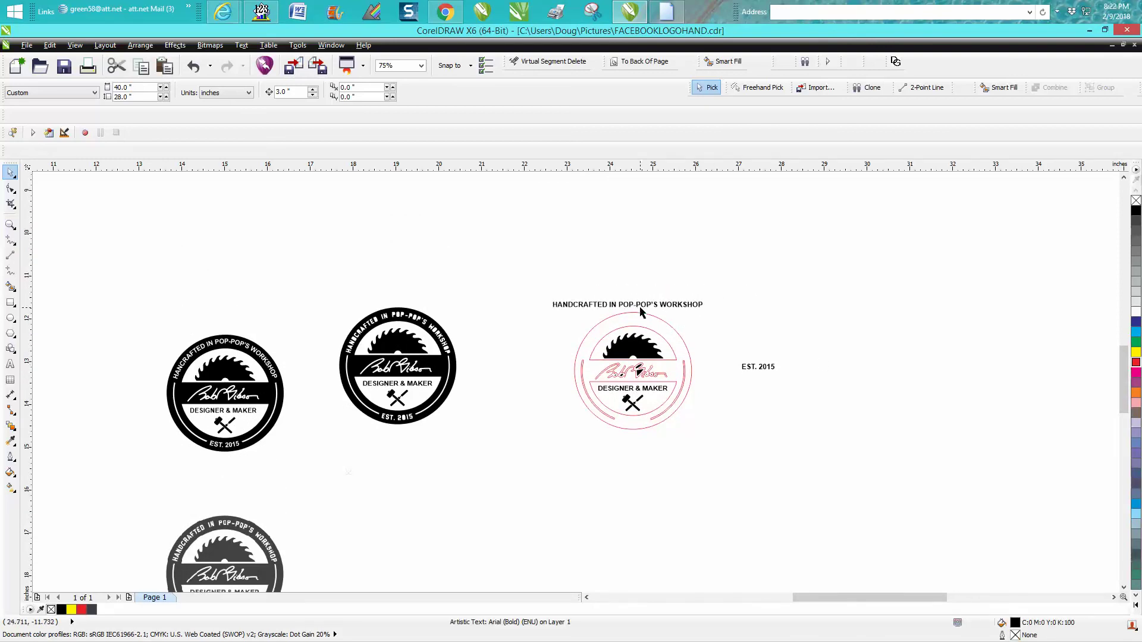
click(10, 224)
drag(527, 273, 819, 456)
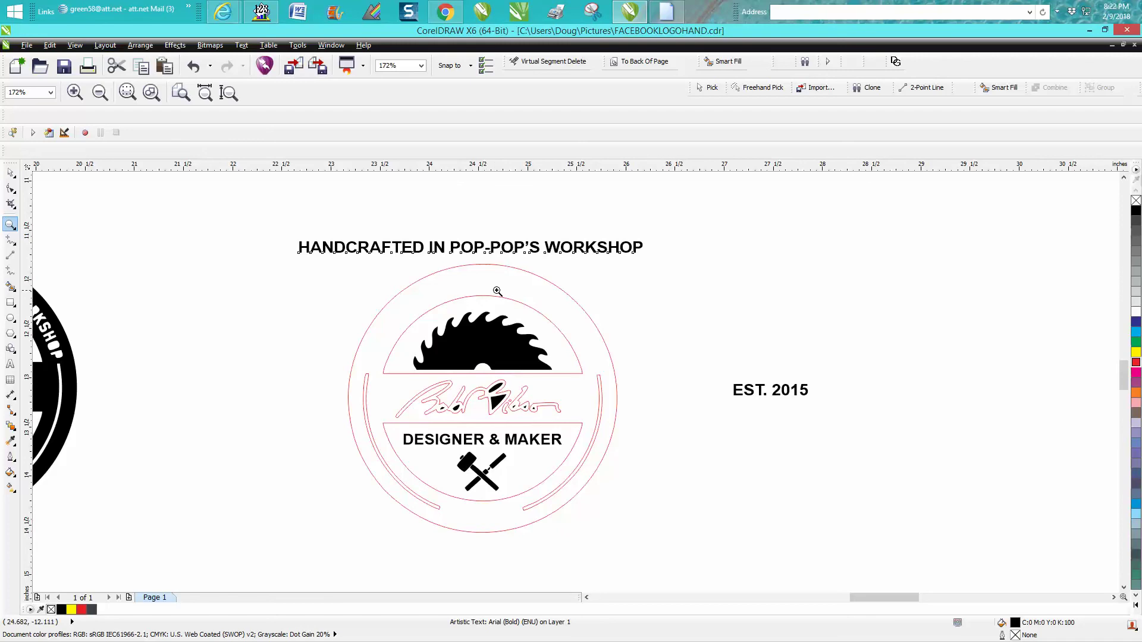
click(10, 172)
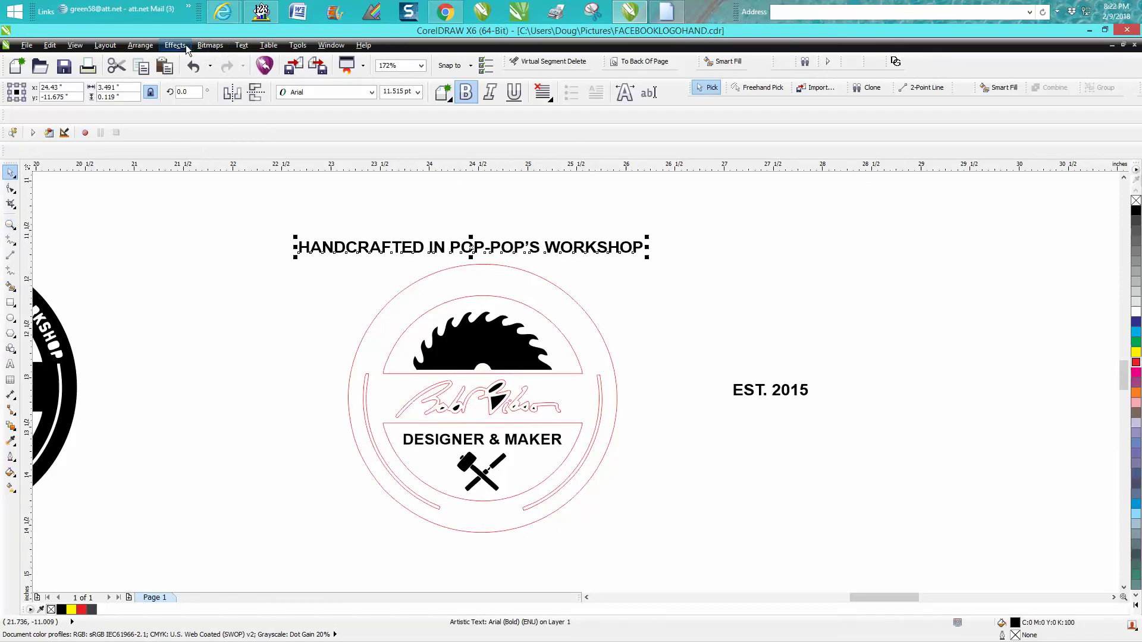
click(241, 45)
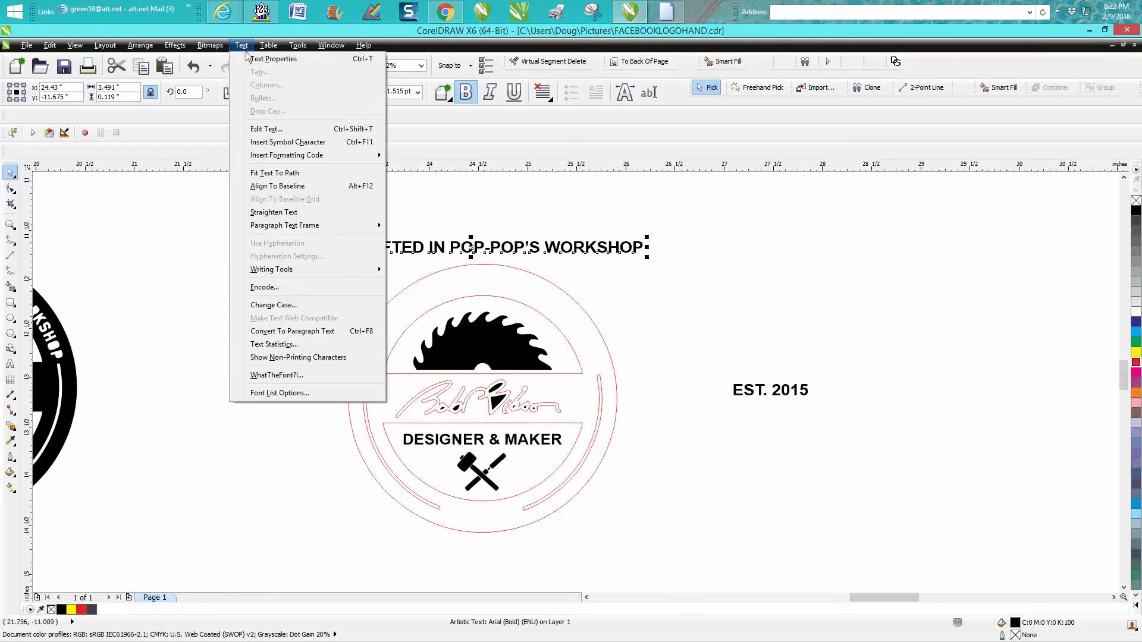
click(286, 174)
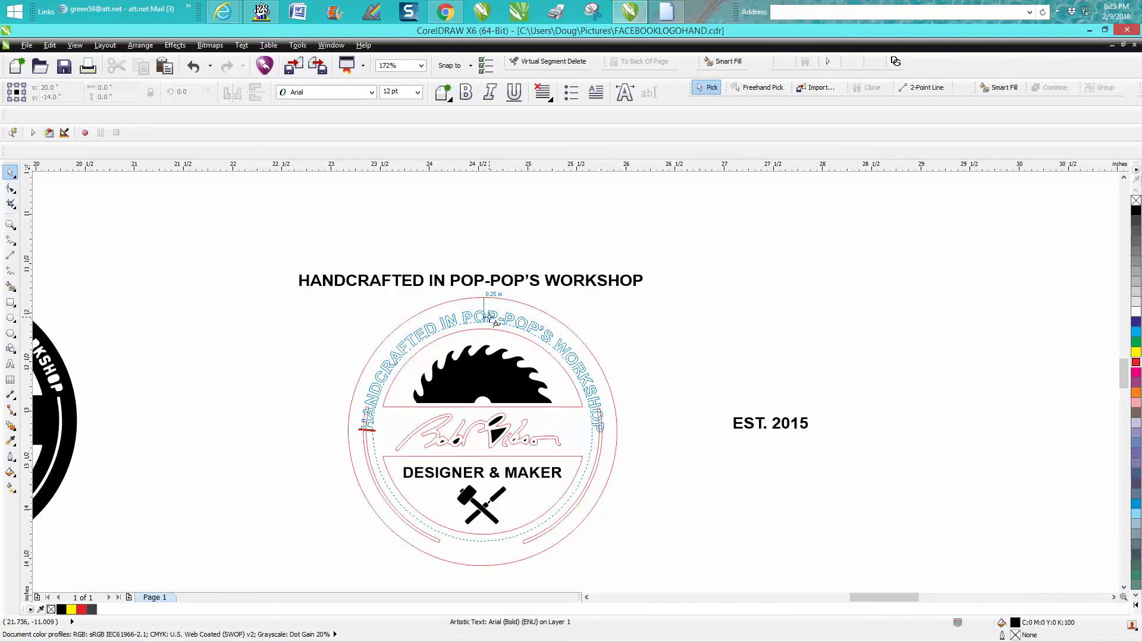
click(489, 322)
click(193, 66)
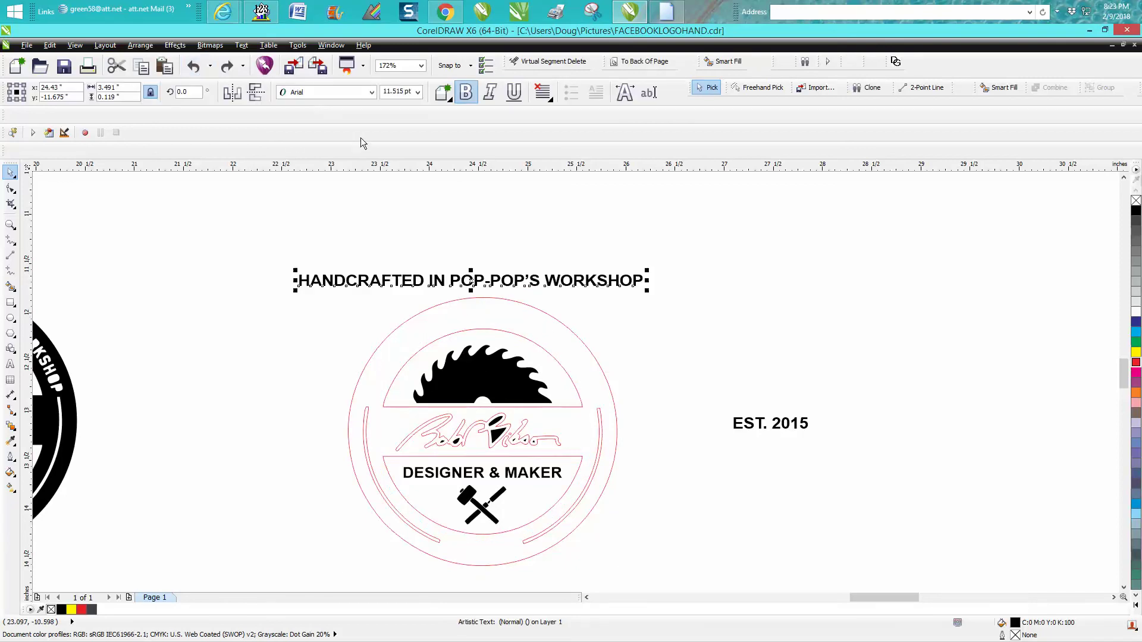
Step: Resize the HANDCRAFTED IN POP-POP'S WORKSHOP and EST. 2015 text to 10 pt, checking DESIGNER & MAKER's size
click(408, 94)
text(10)
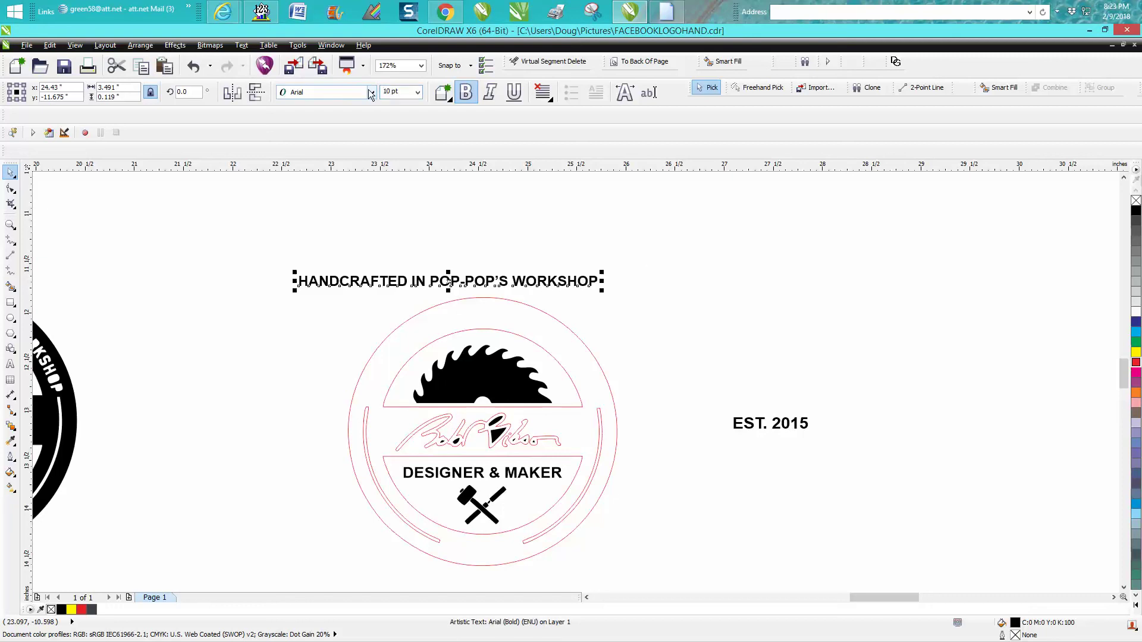
click(764, 427)
click(764, 427)
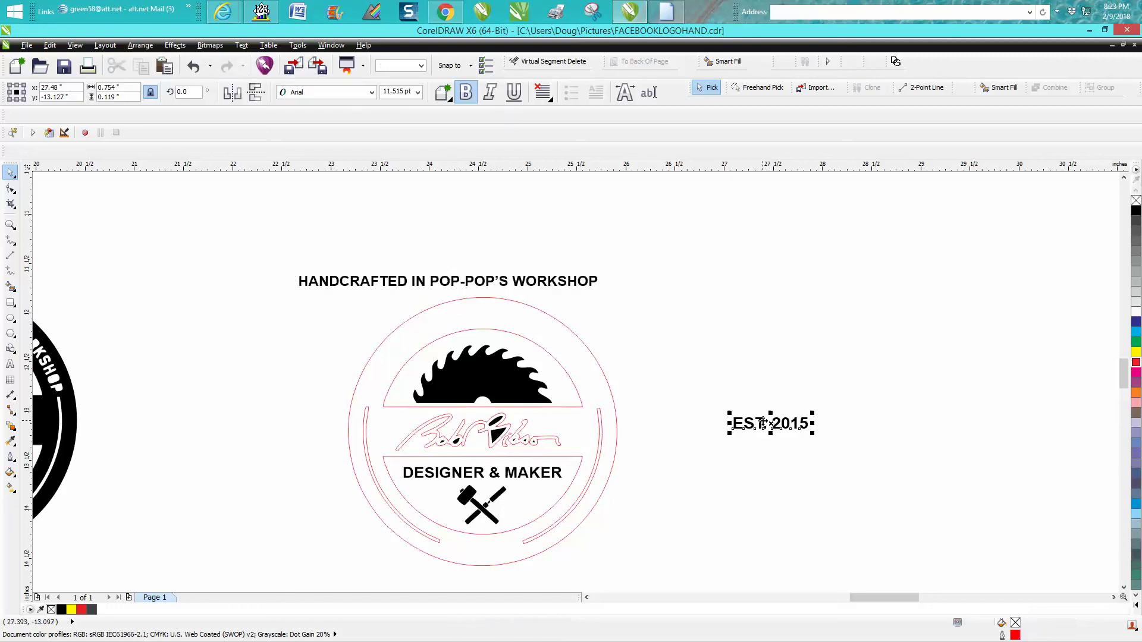
click(418, 92)
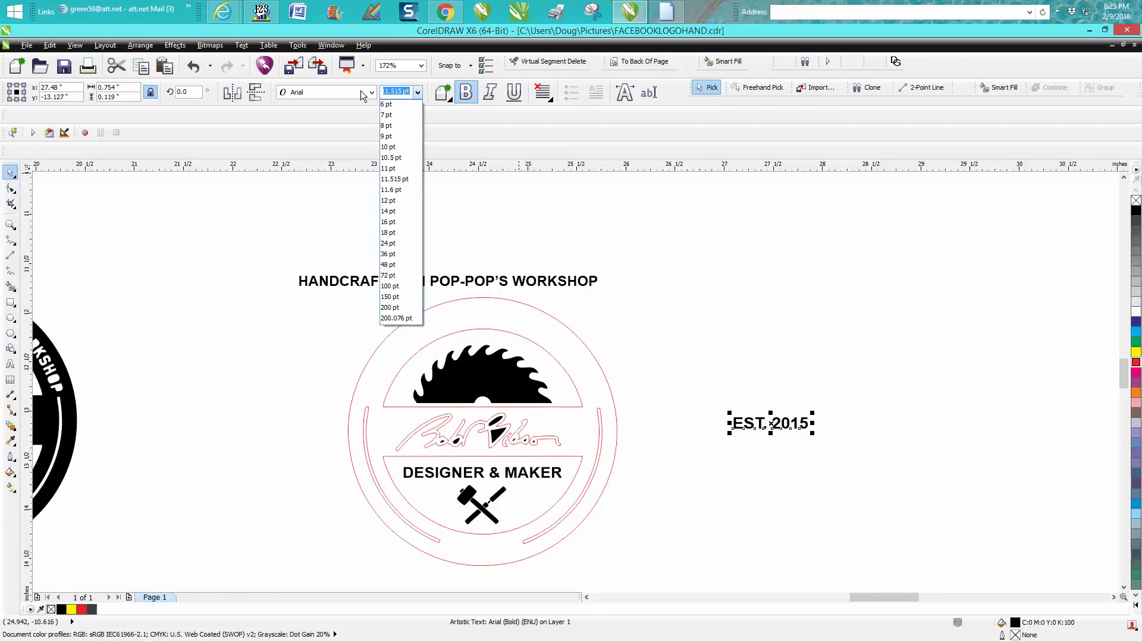
text(10)
key(Return)
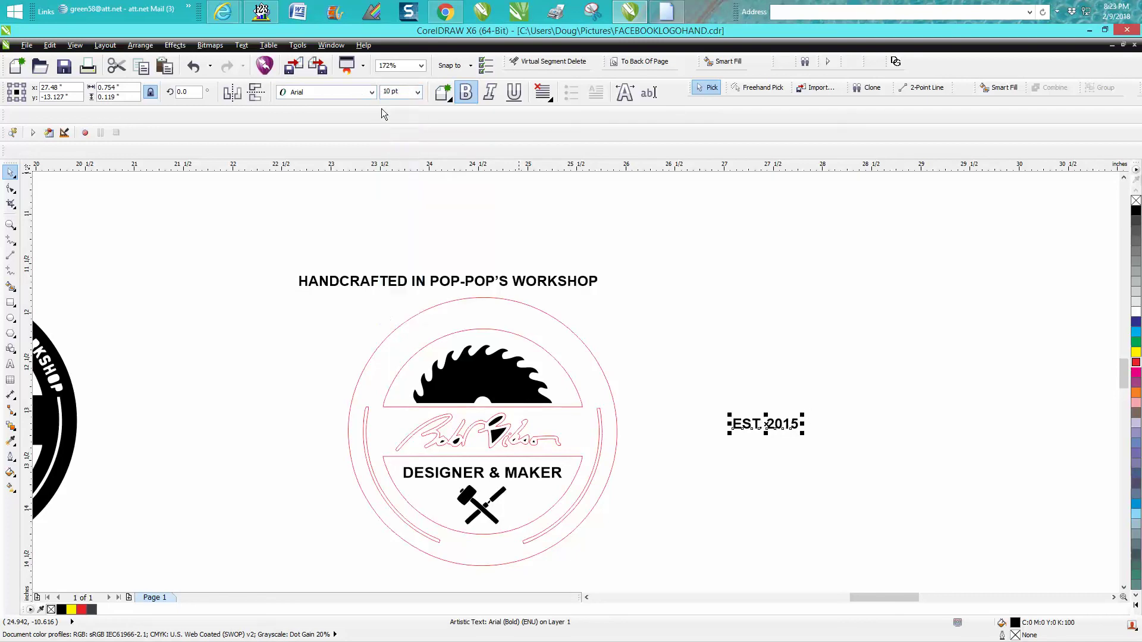
click(544, 476)
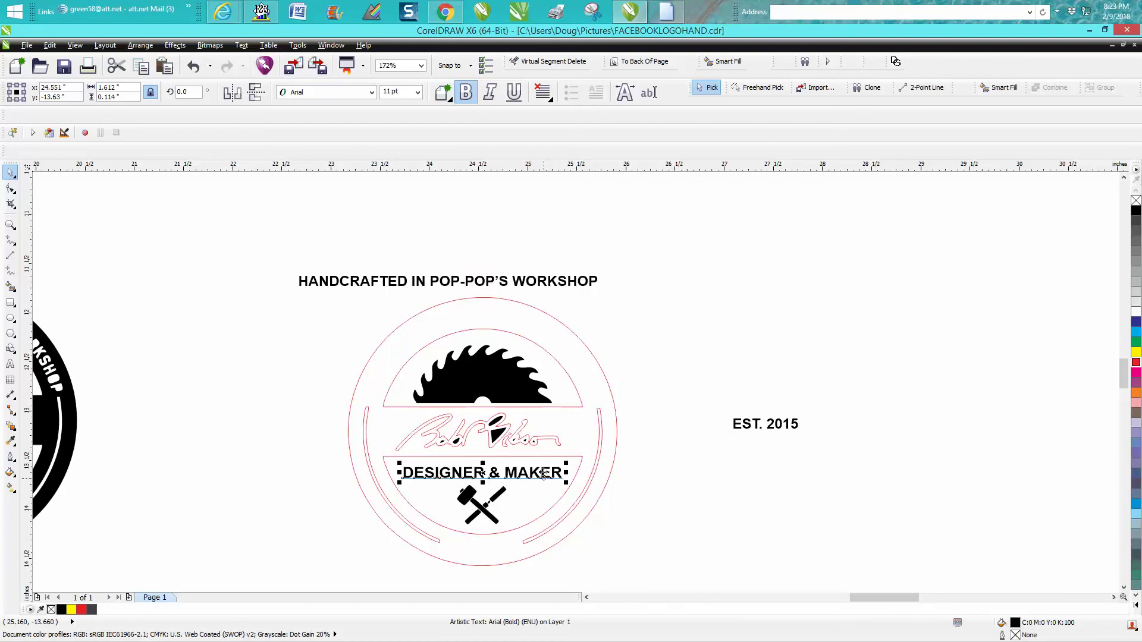
click(508, 288)
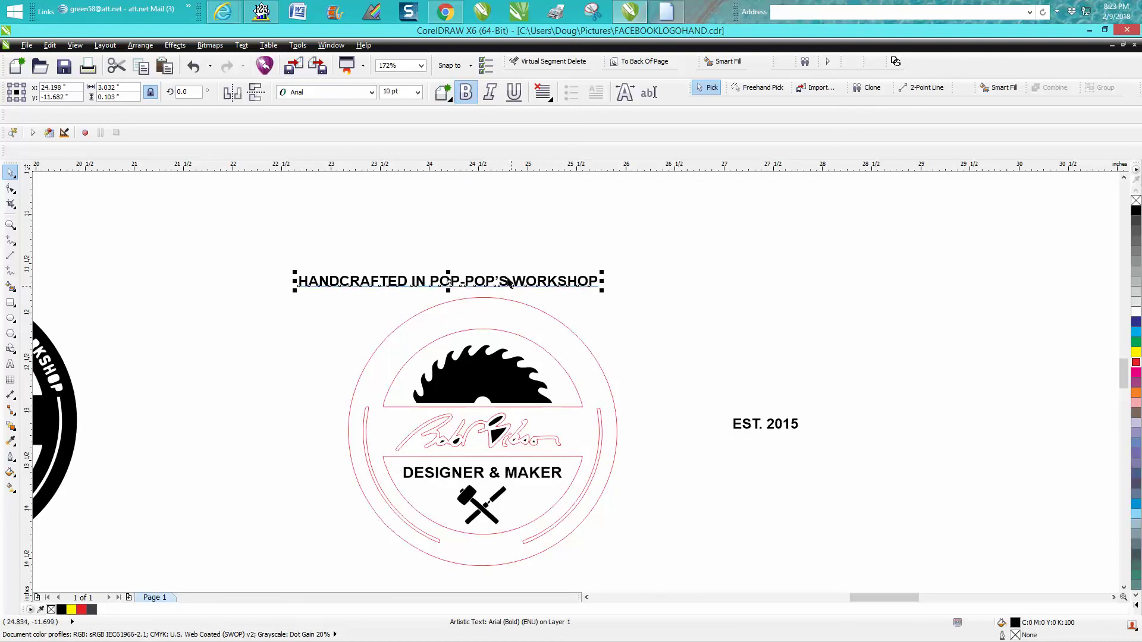
Step: Fit the HANDCRAFTED IN POP-POP'S WORKSHOP text to the top of the outer circle, offset 0.188 inch
click(242, 50)
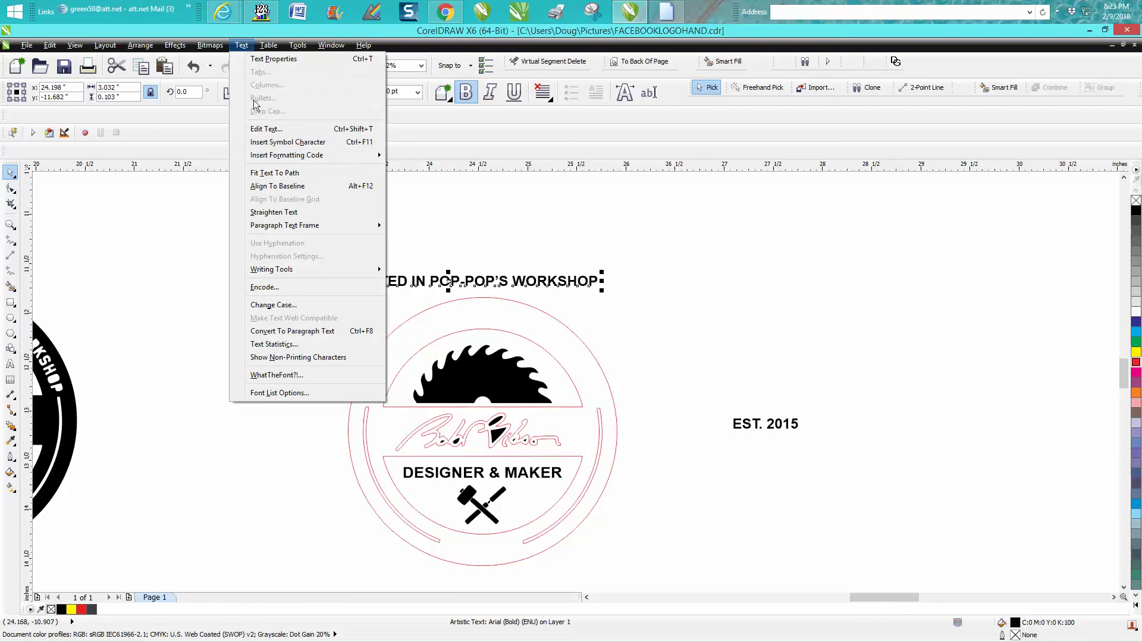
click(294, 173)
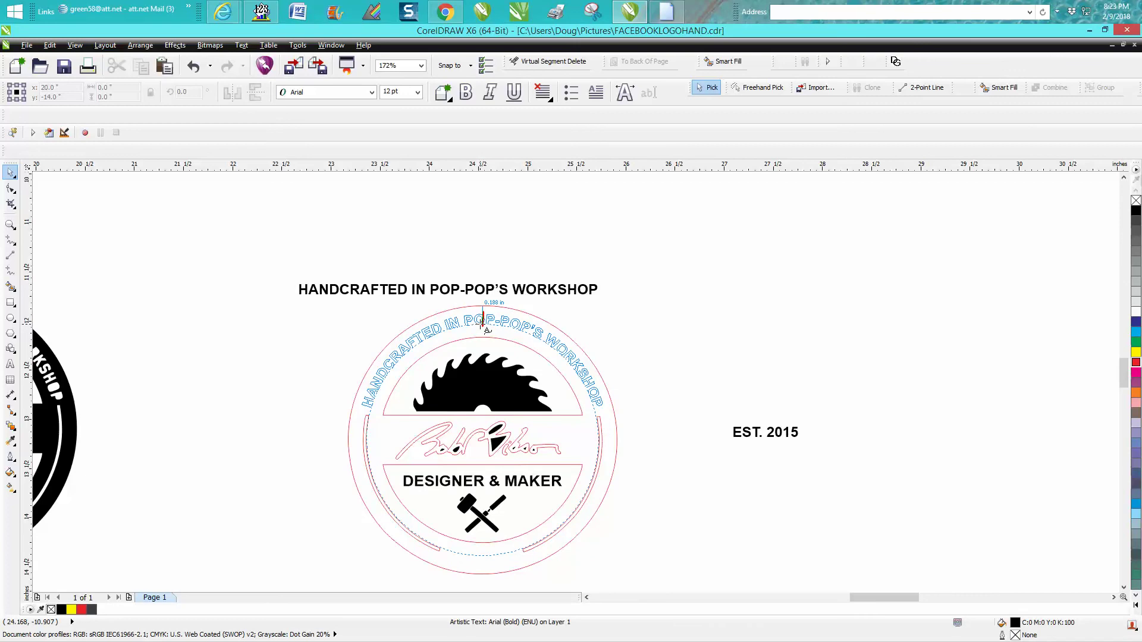
click(484, 326)
click(11, 225)
drag(280, 255, 660, 455)
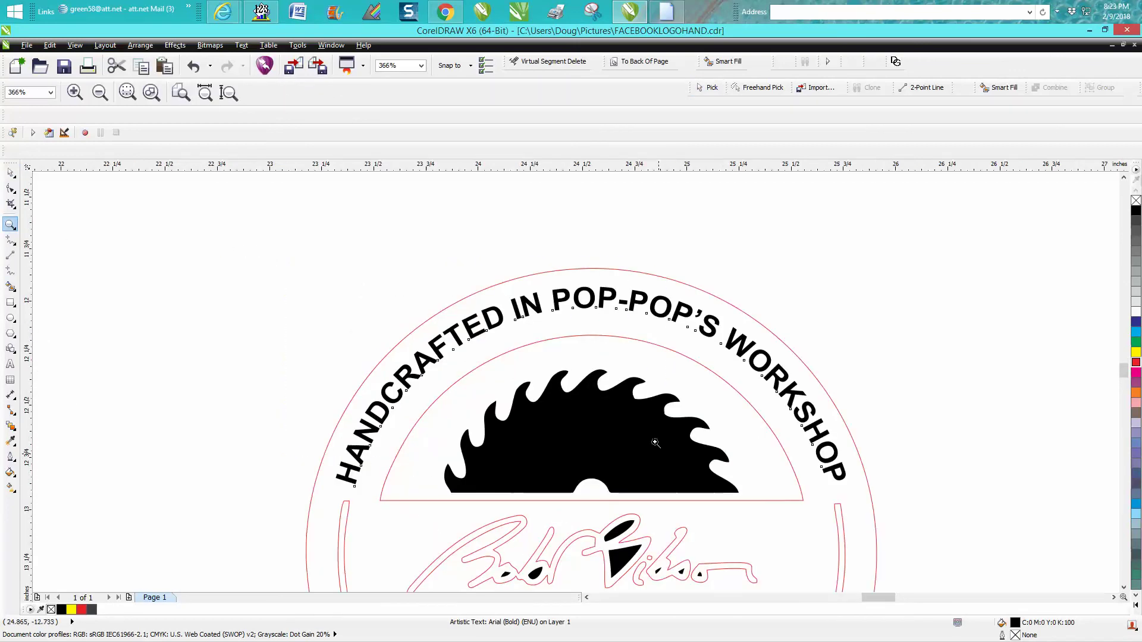
click(11, 173)
Step: Try distance-from-path values between 0.188 and 0.288 inch for the curved headline
click(10, 173)
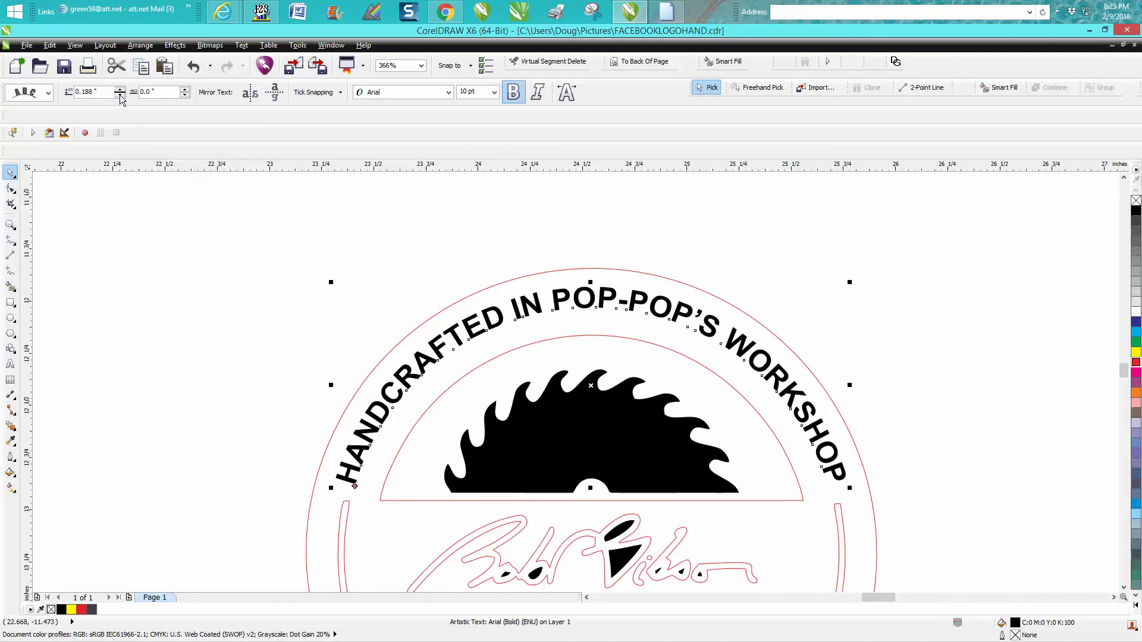
click(120, 95)
click(120, 89)
click(120, 89)
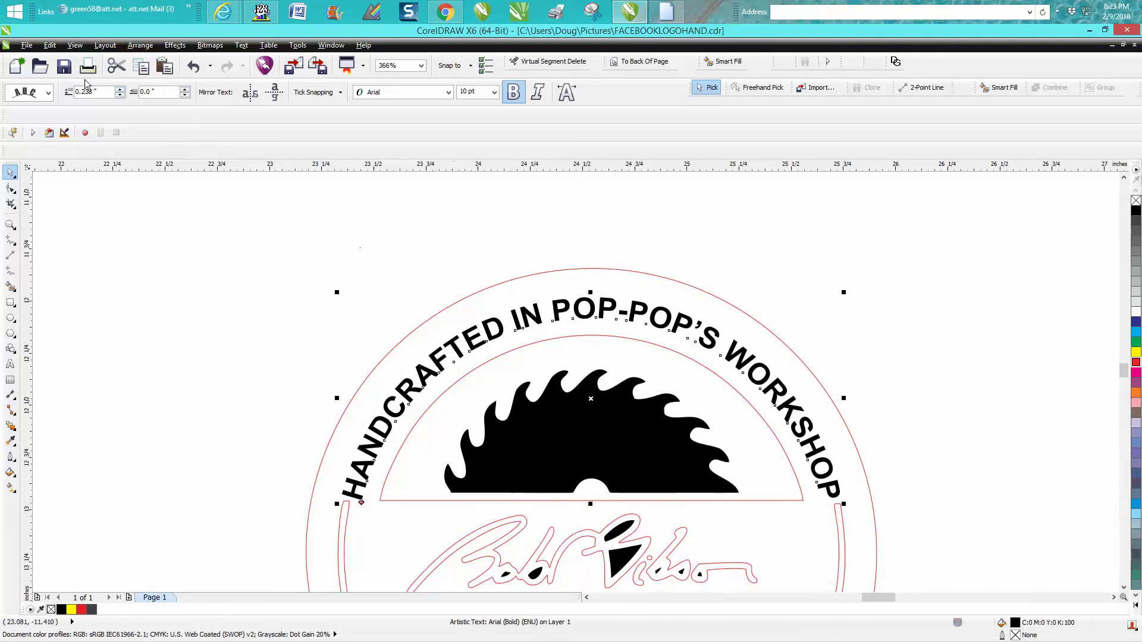
click(120, 90)
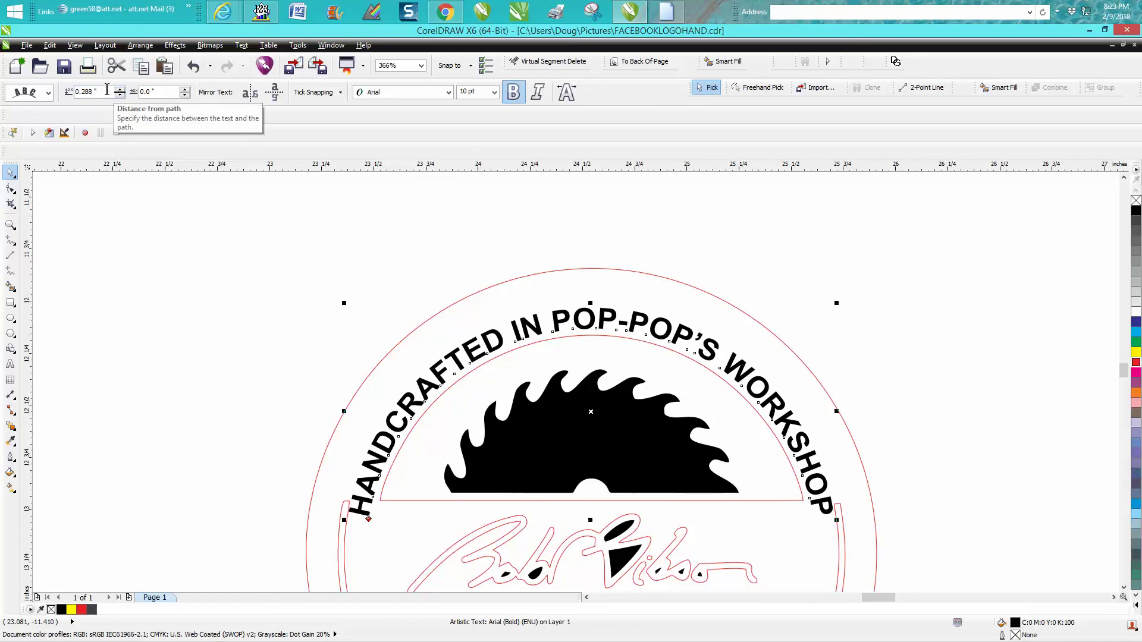
click(120, 95)
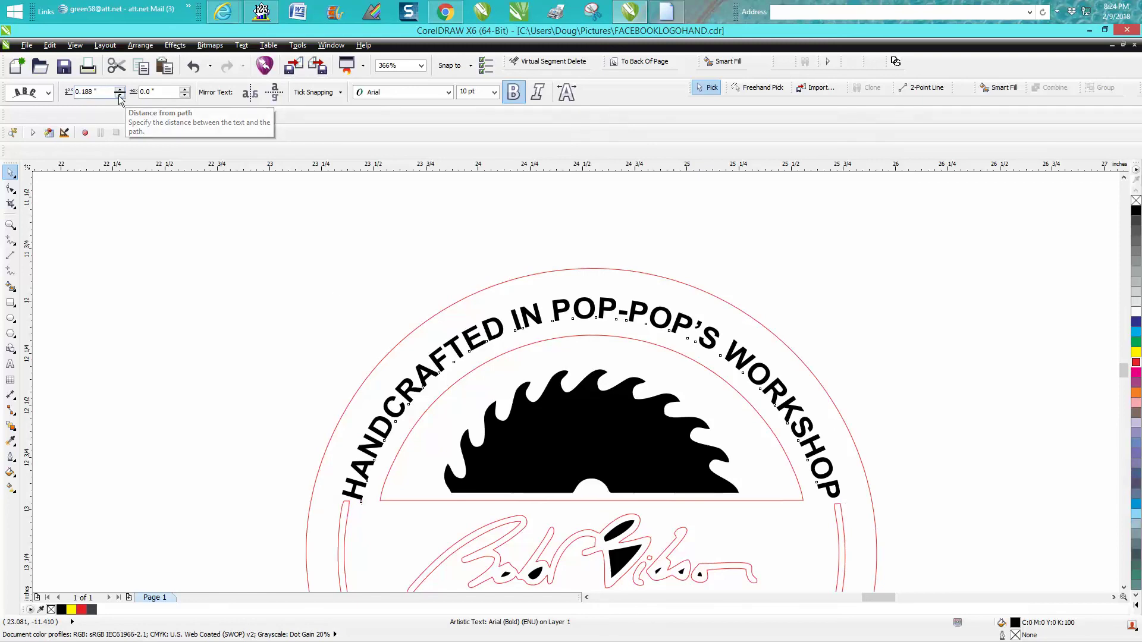
click(120, 89)
click(121, 95)
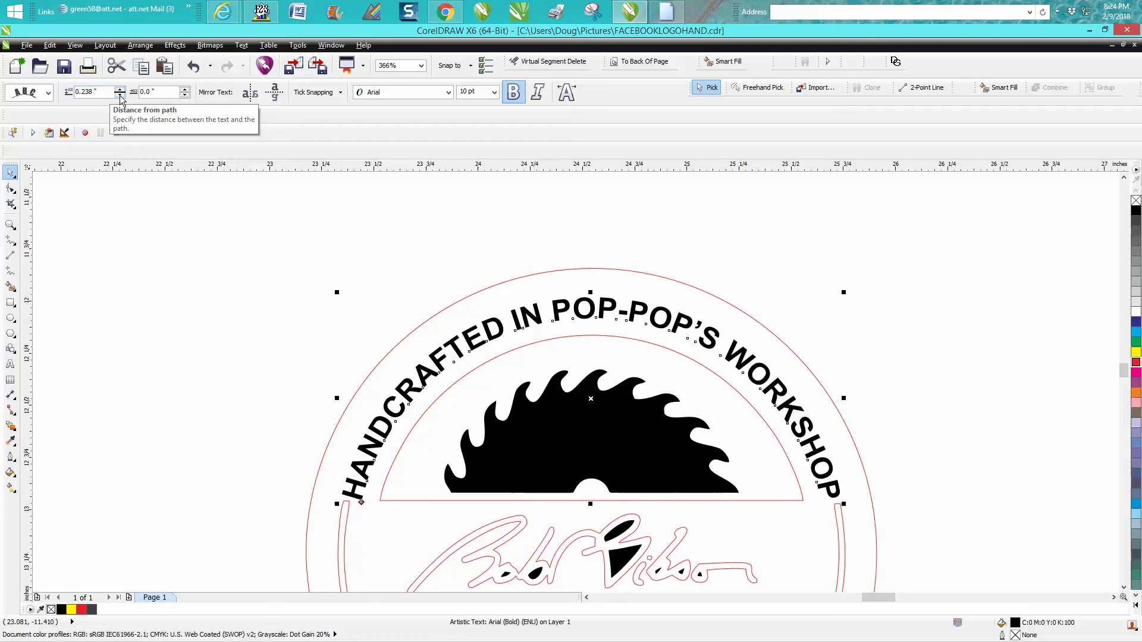
click(121, 95)
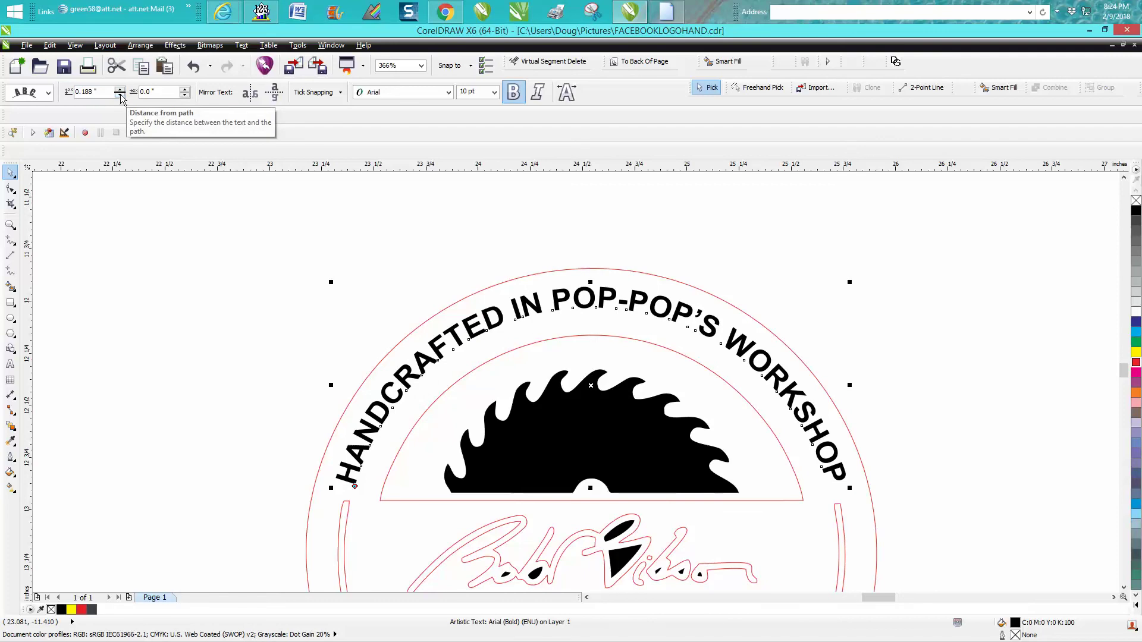
Step: Set the curved headline's distance from path to exactly 0.2 inch
double_click(84, 92)
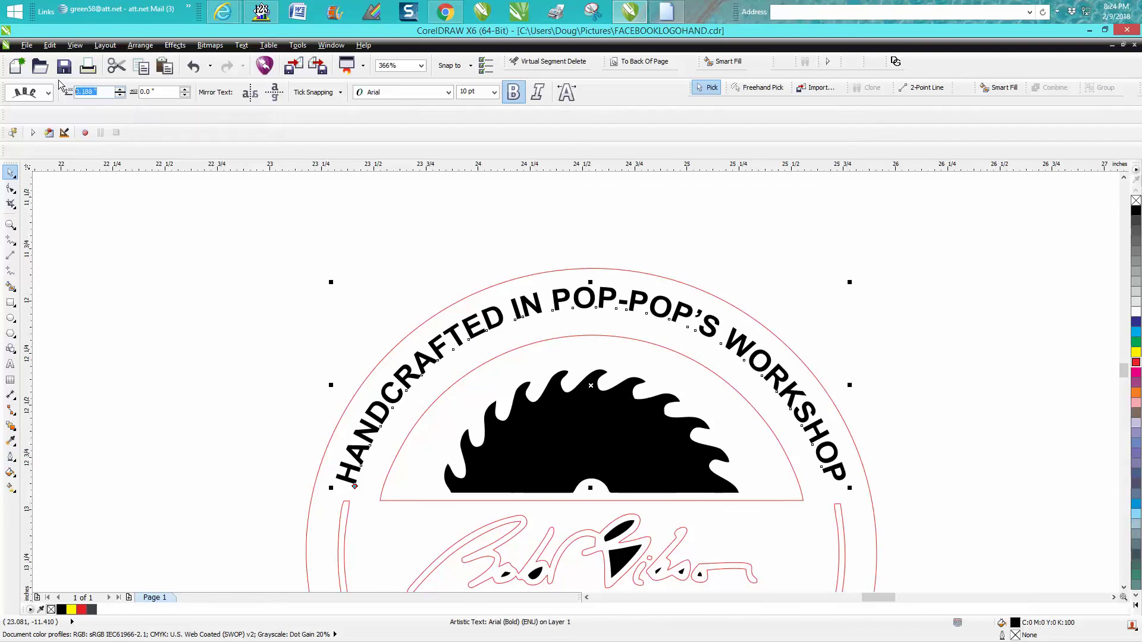
text(0.2)
key(Return)
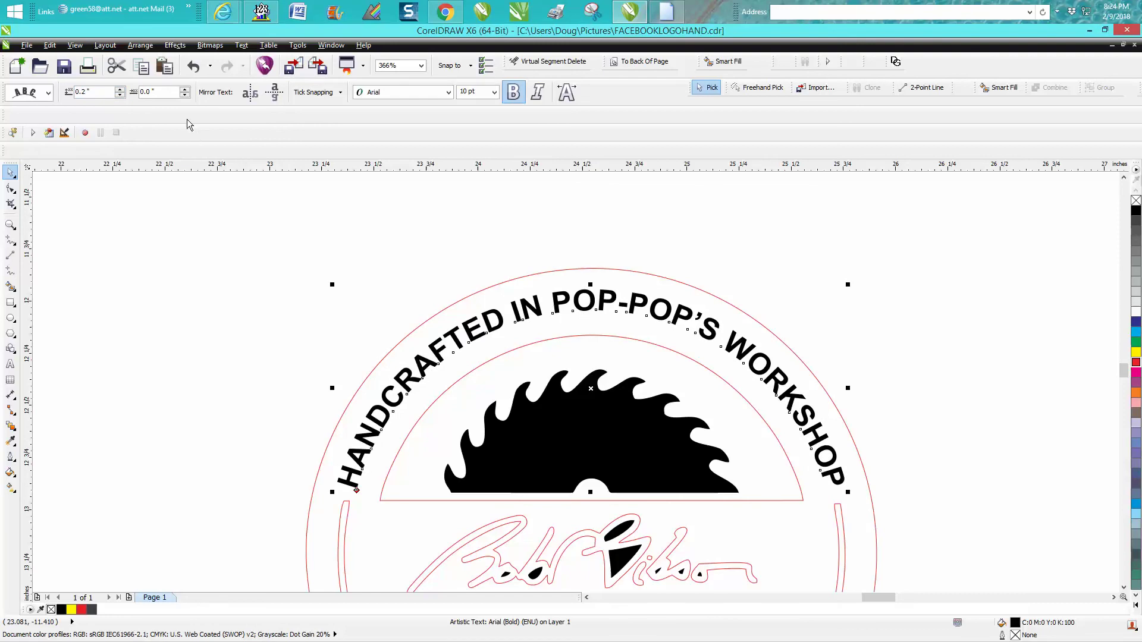
key(F3)
click(761, 434)
click(768, 430)
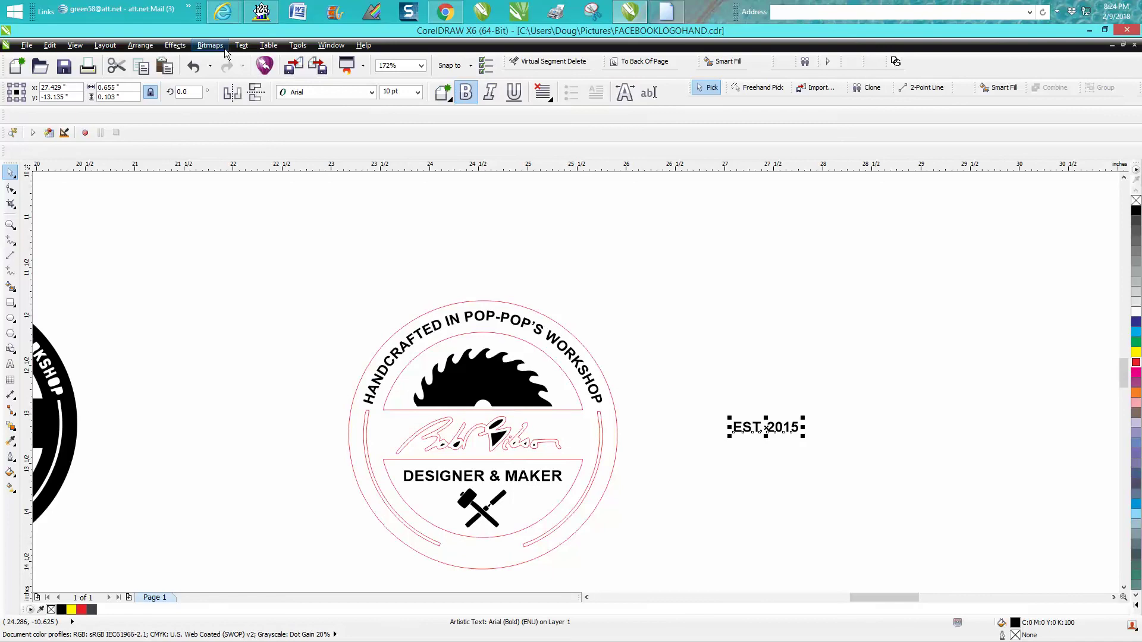
Step: Fit the EST. 2015 text to the bottom of the badge's circle
click(242, 45)
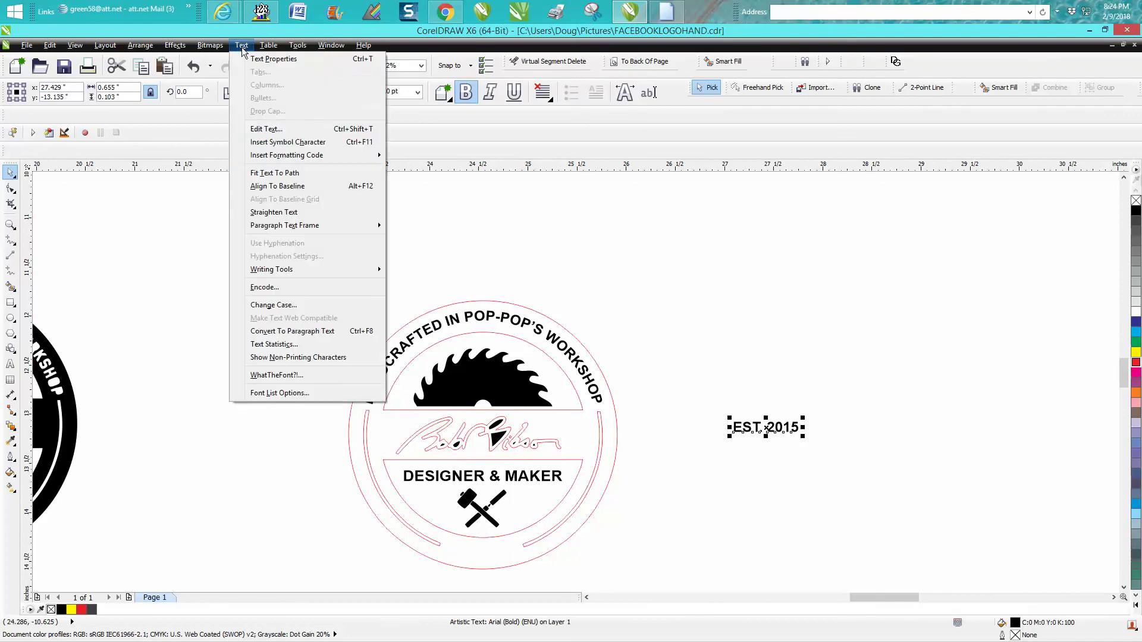
click(282, 173)
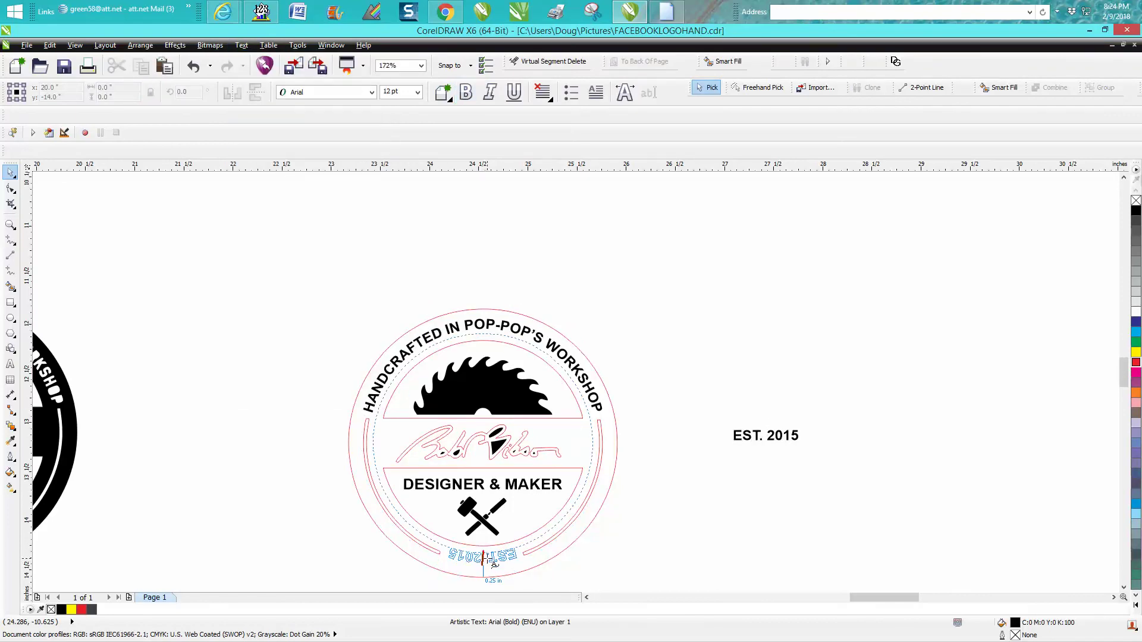
click(493, 562)
click(10, 225)
drag(413, 497, 586, 585)
click(11, 173)
Step: Mirror EST. 2015 so it reads upright and move it below the circle's path
click(277, 95)
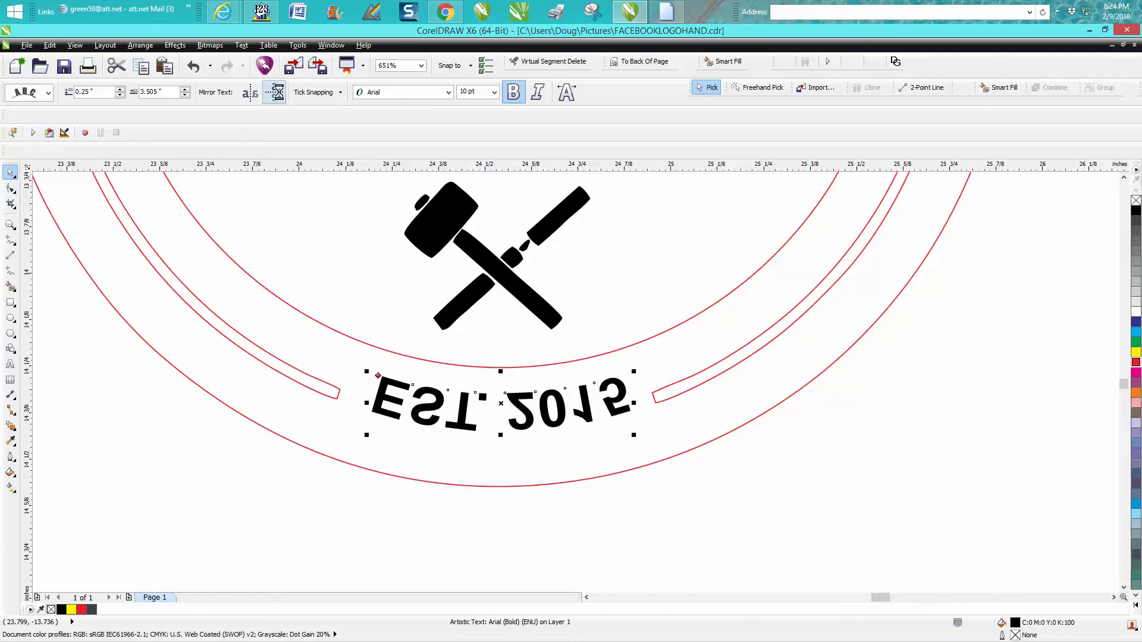
click(278, 95)
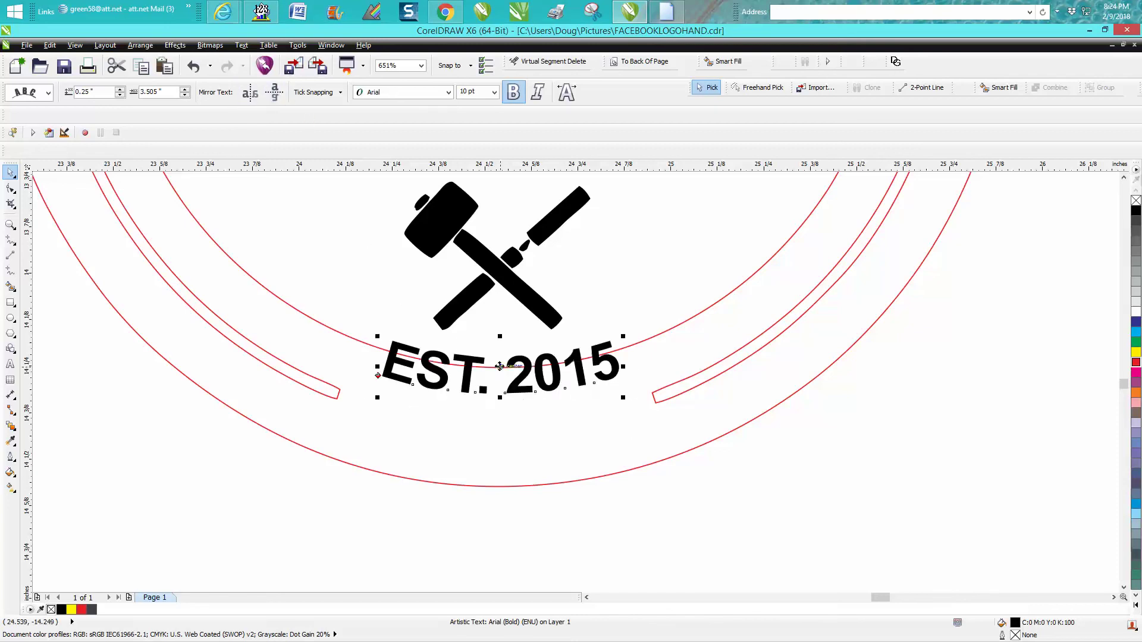
drag(500, 368, 504, 416)
scroll(522, 424, down, 4)
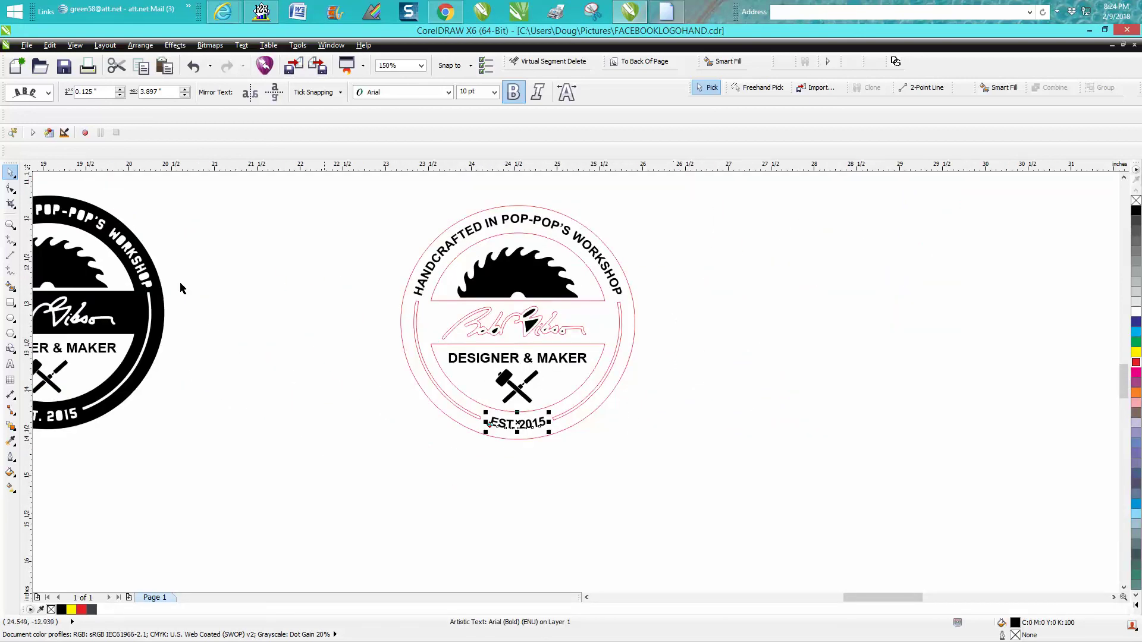
drag(374, 195, 709, 439)
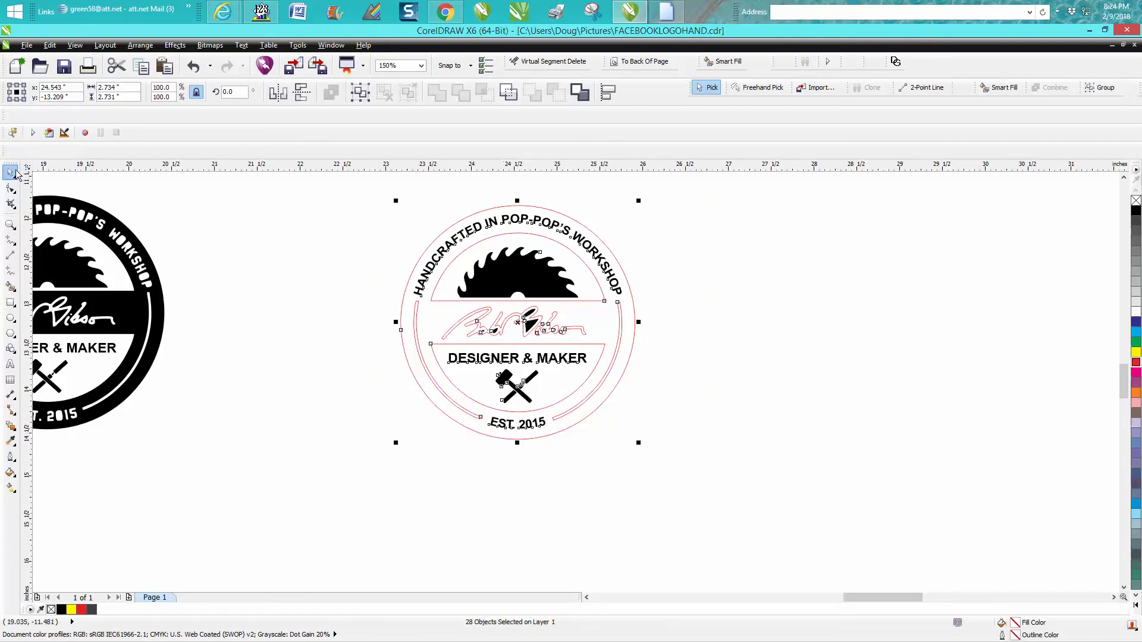
Step: Break the logo's compound text object apart into separate pieces
key(Escape)
click(482, 231)
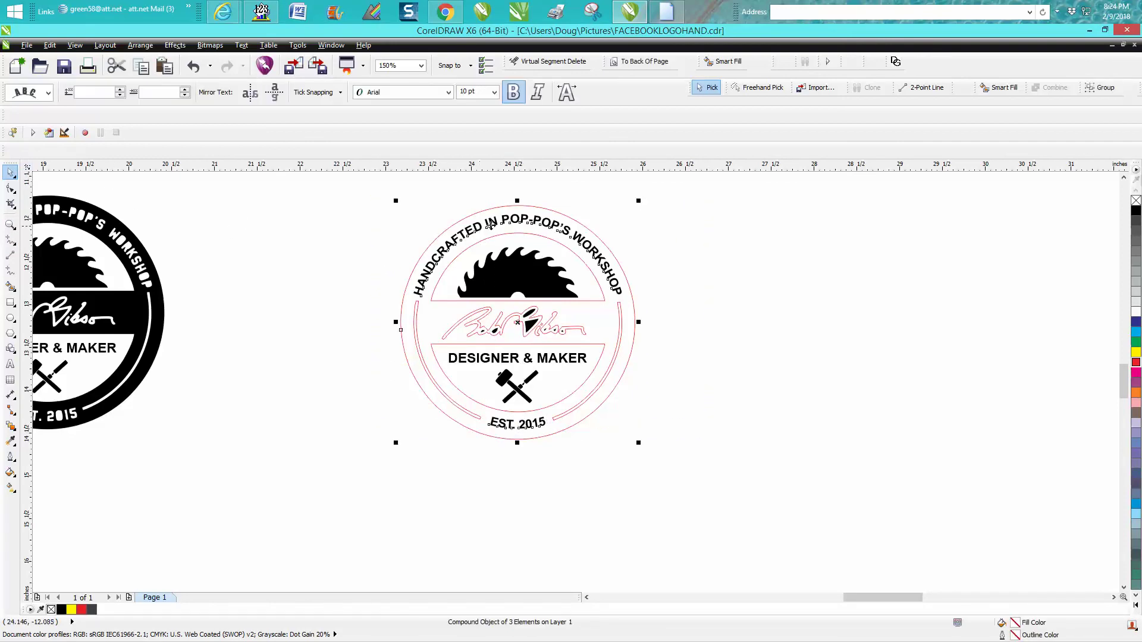
click(140, 45)
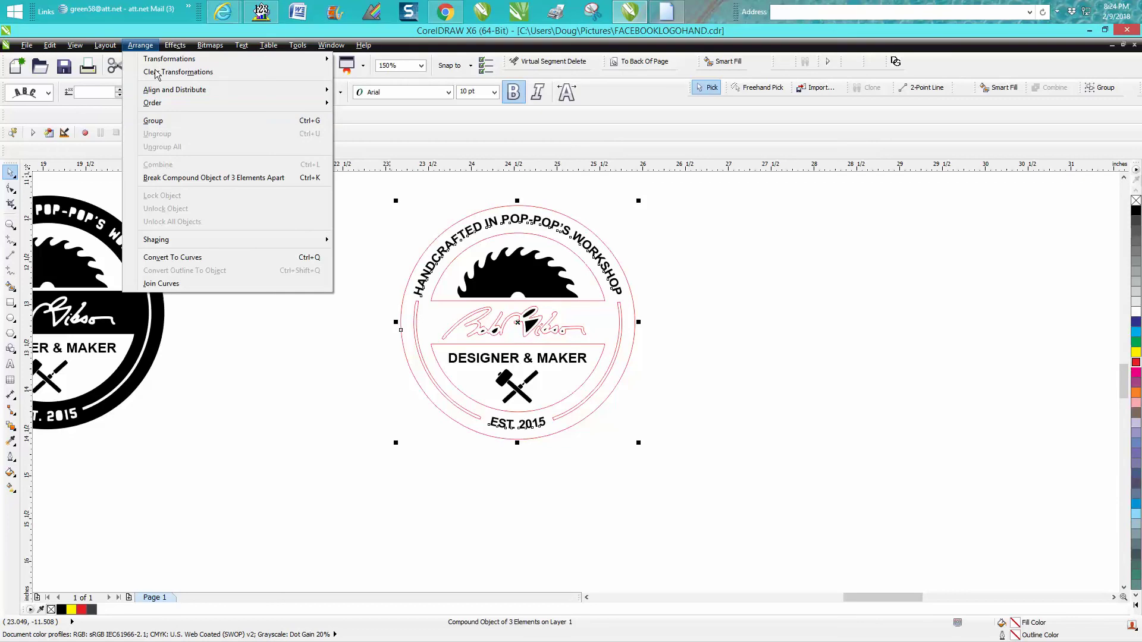
click(186, 178)
key(Escape)
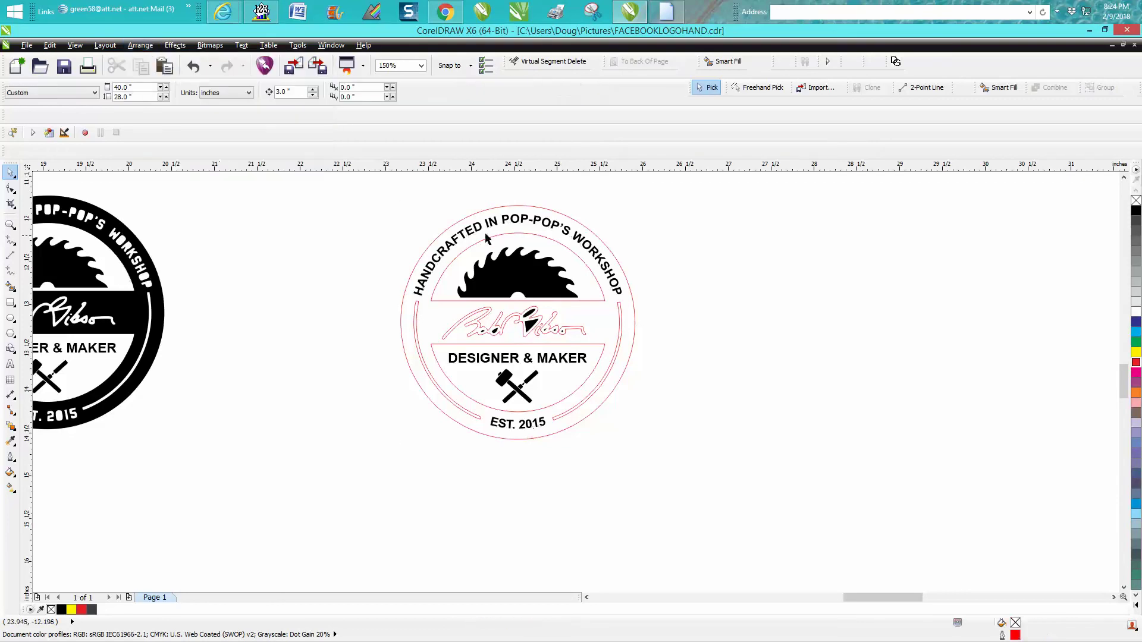
Step: Give HANDCRAFTED IN POP-POP'S WORKSHOP and EST. 2015 no fill and a red outline
click(513, 221)
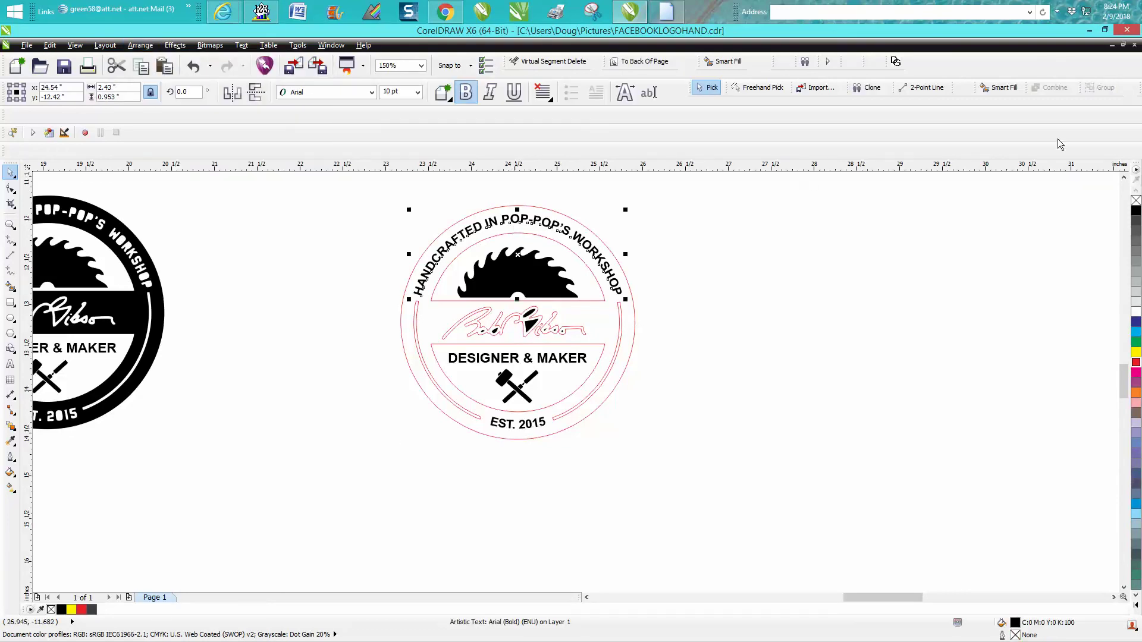
click(1136, 201)
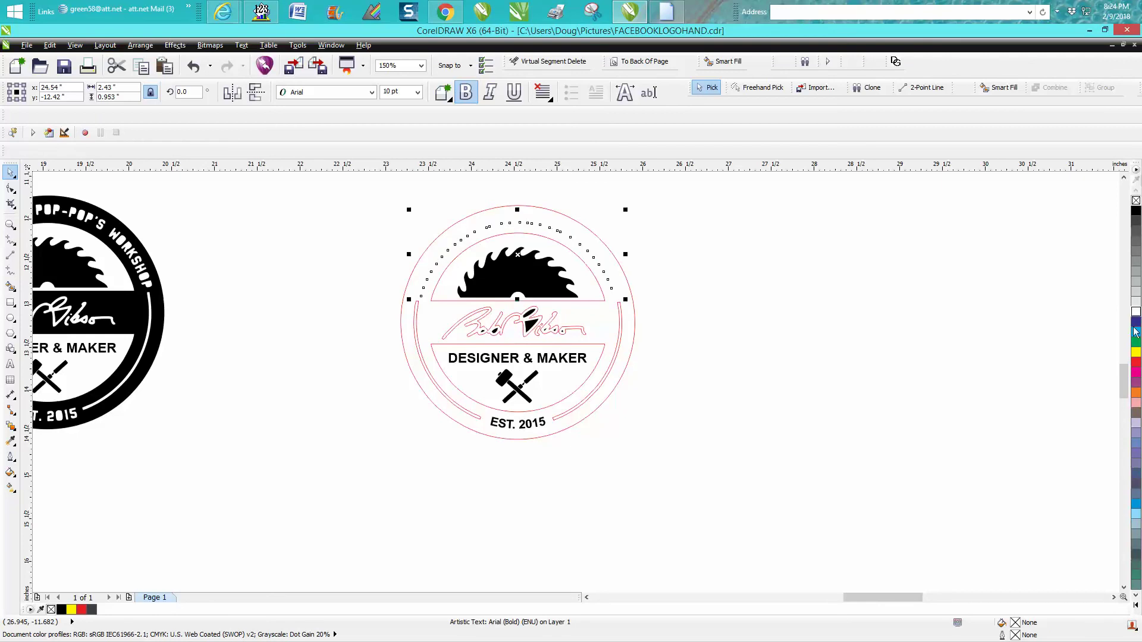
right_click(1135, 361)
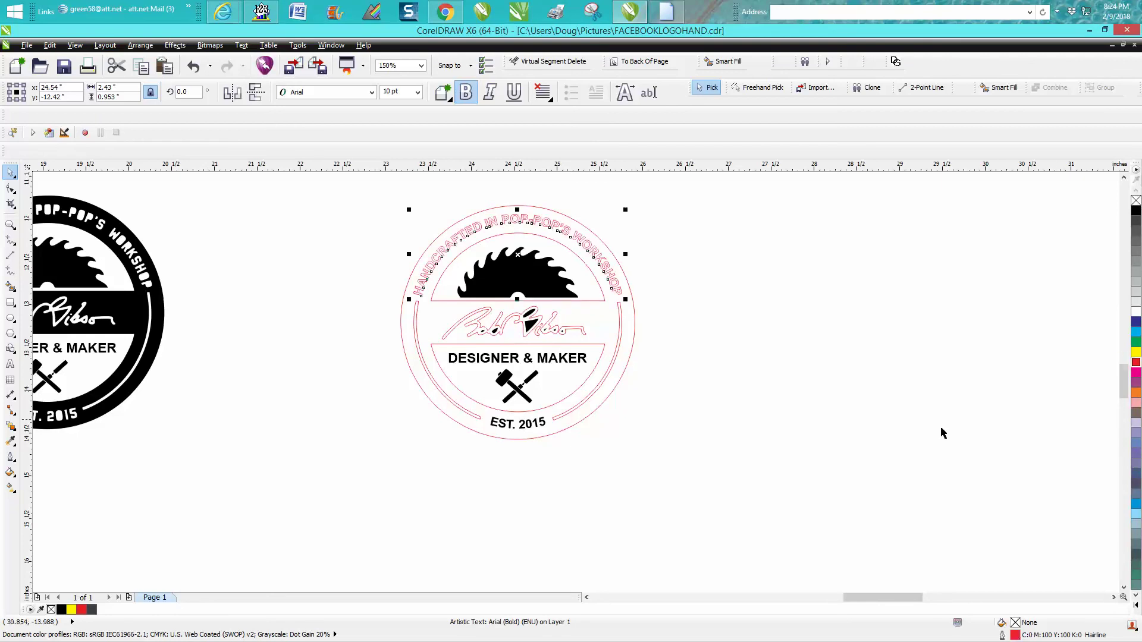
click(535, 428)
click(1137, 201)
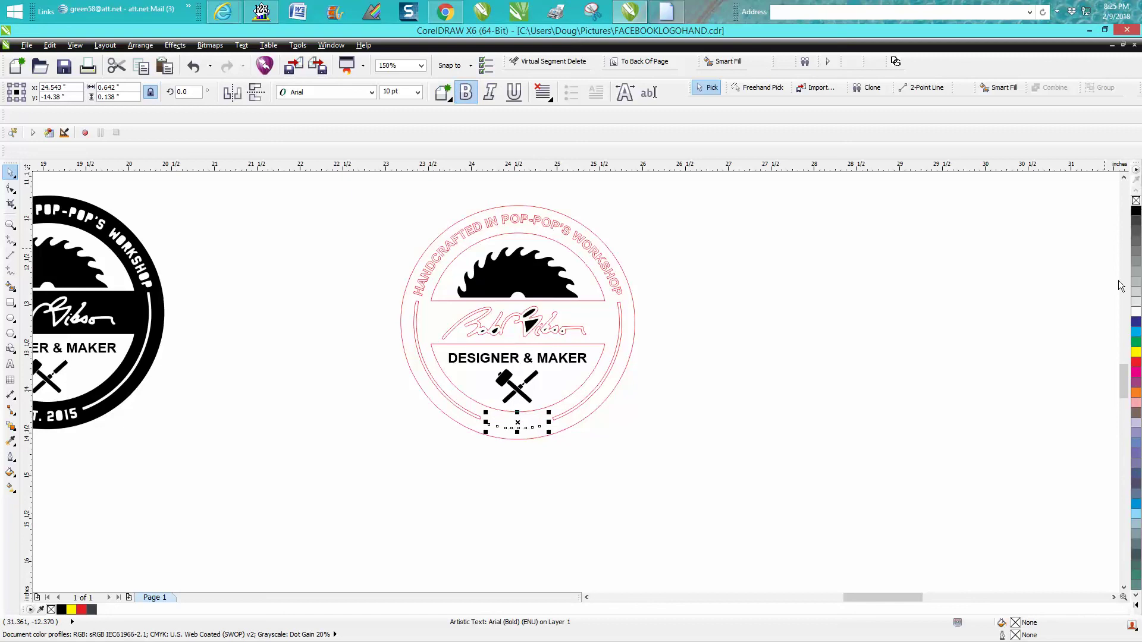
right_click(1135, 361)
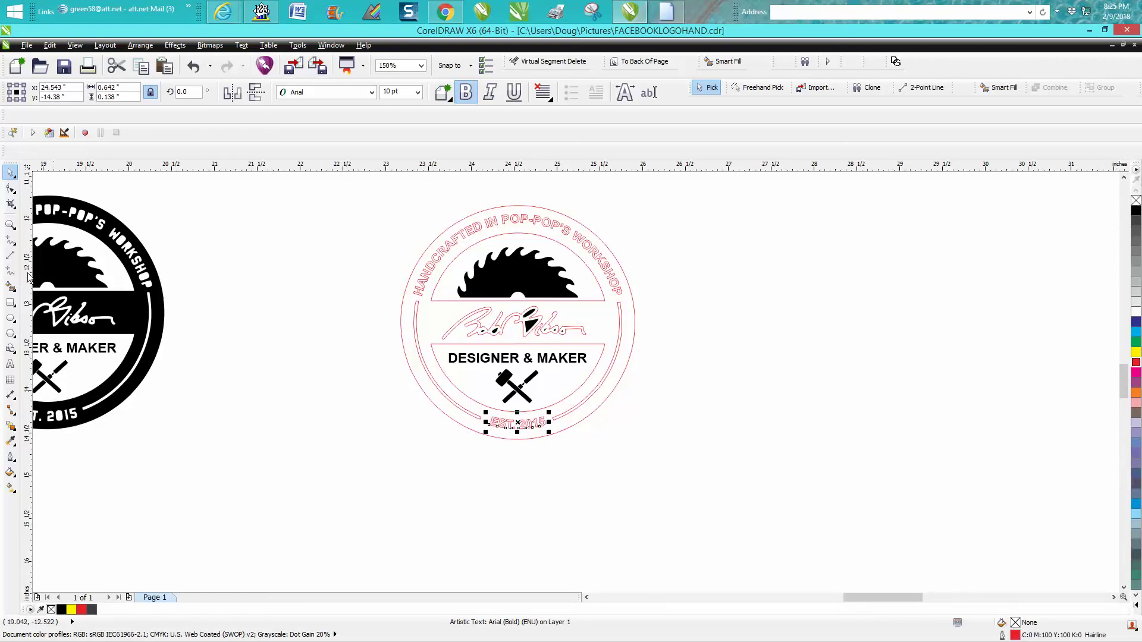
click(10, 286)
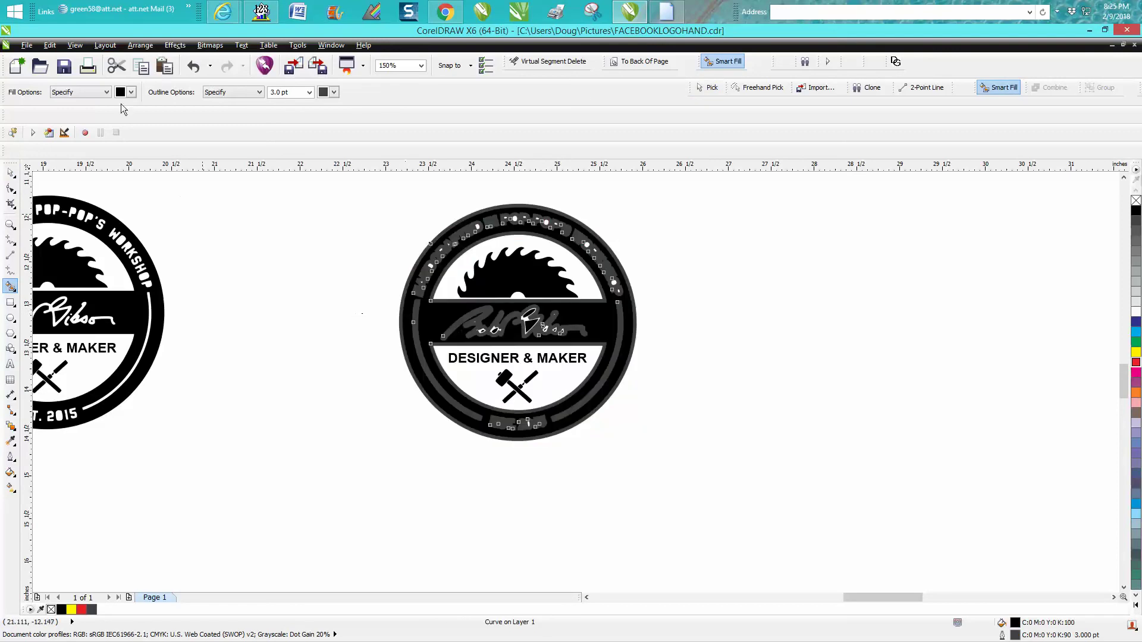
Step: Undo the first fill and Smart Fill the badge solid black with outline width None
click(193, 67)
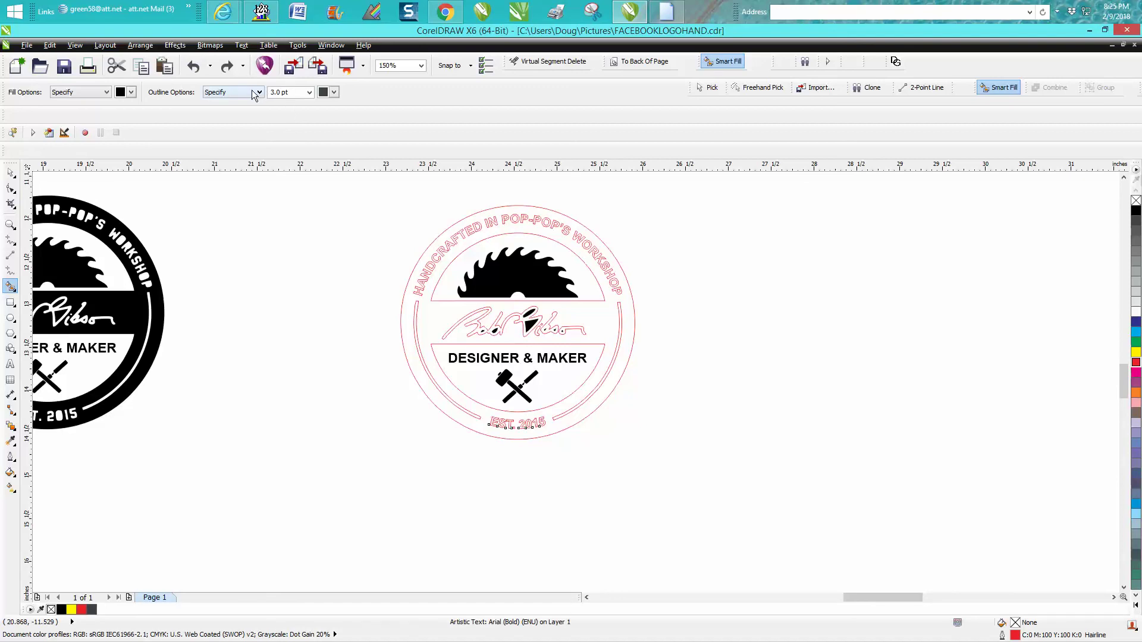
click(310, 92)
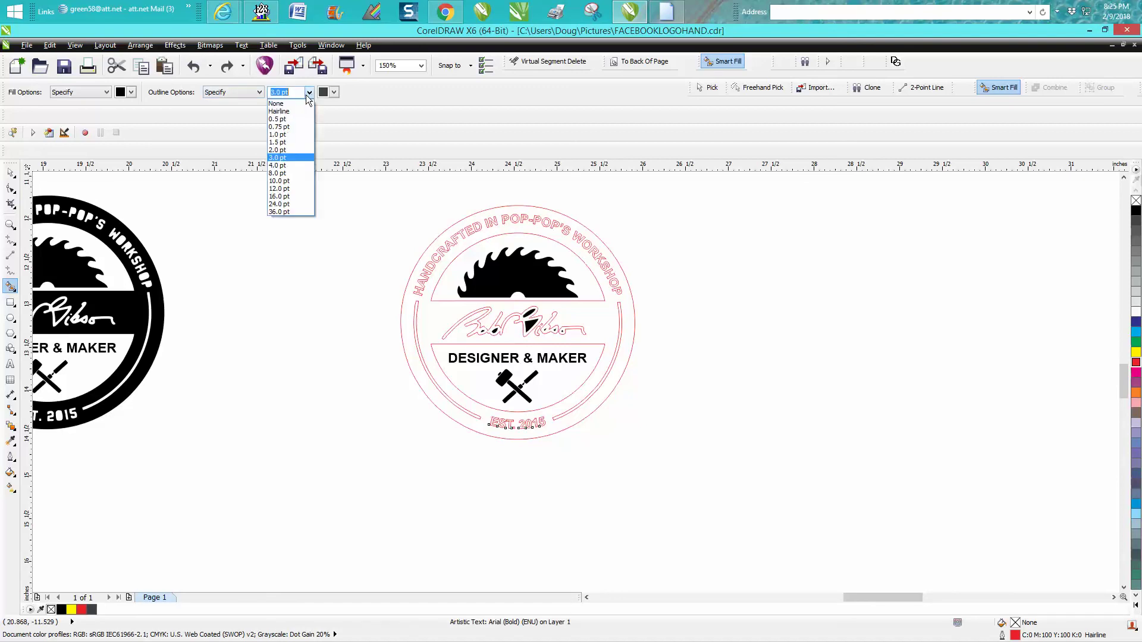
click(287, 104)
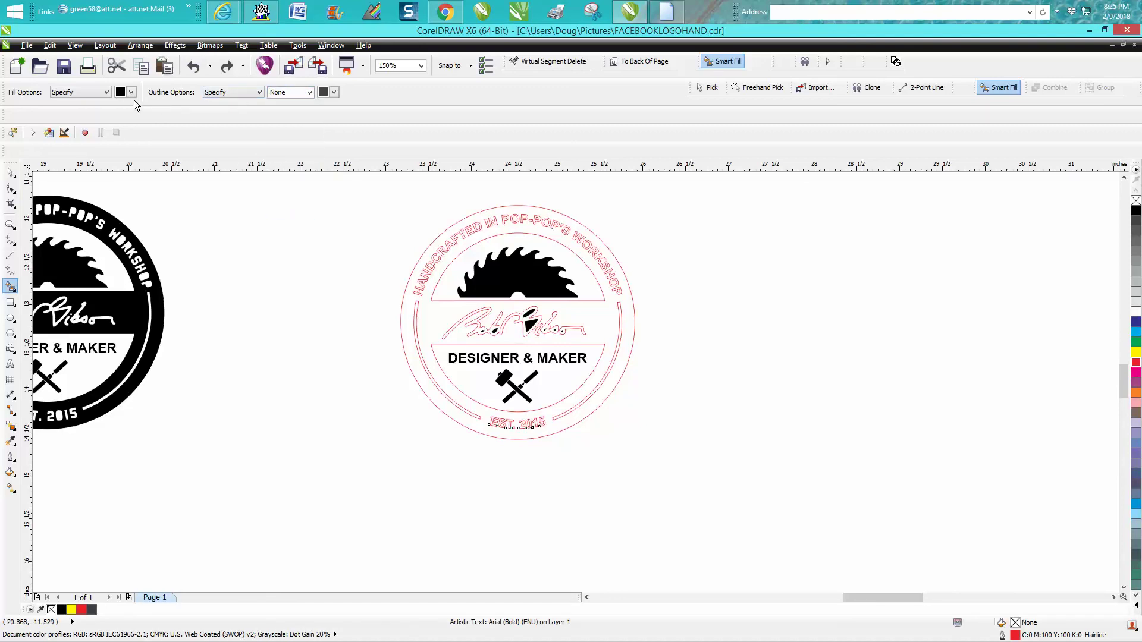
click(453, 251)
click(12, 224)
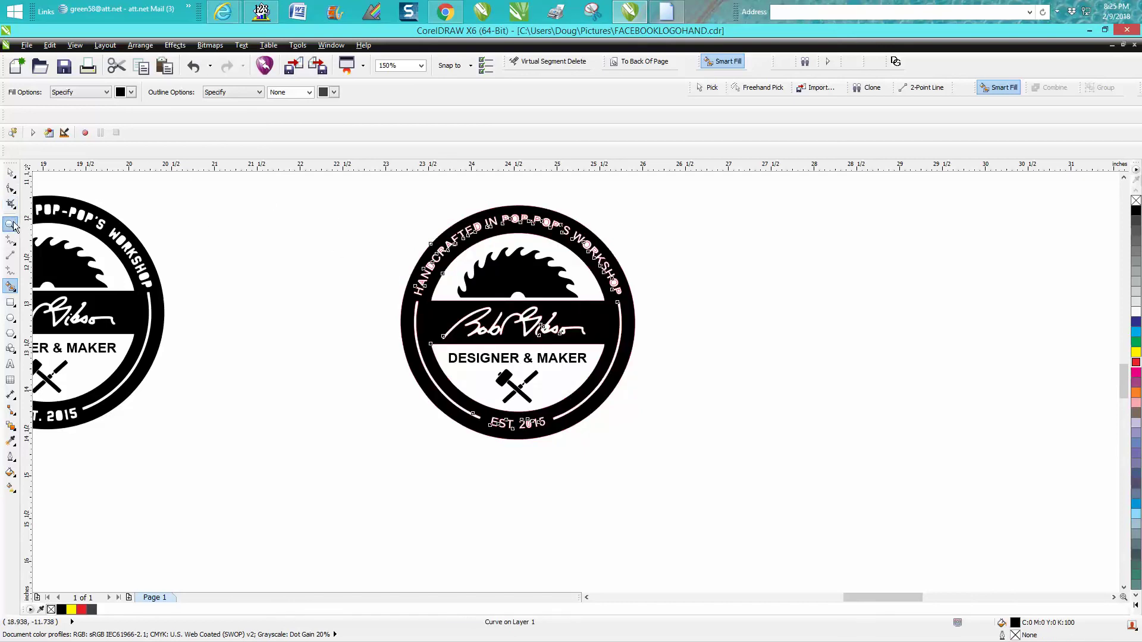
drag(372, 252, 492, 439)
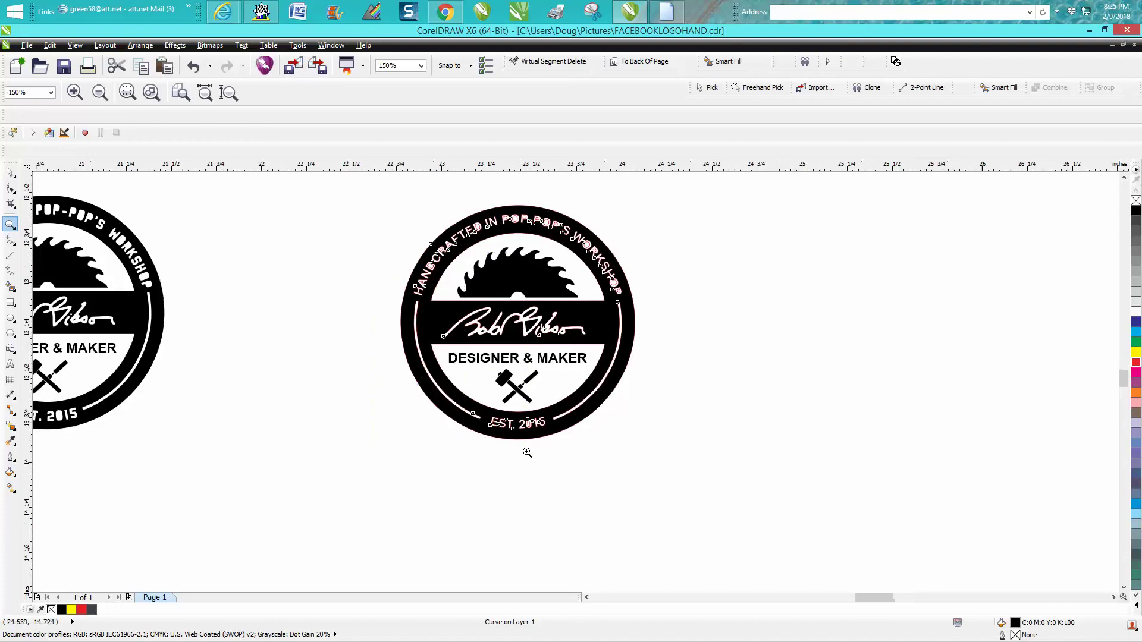